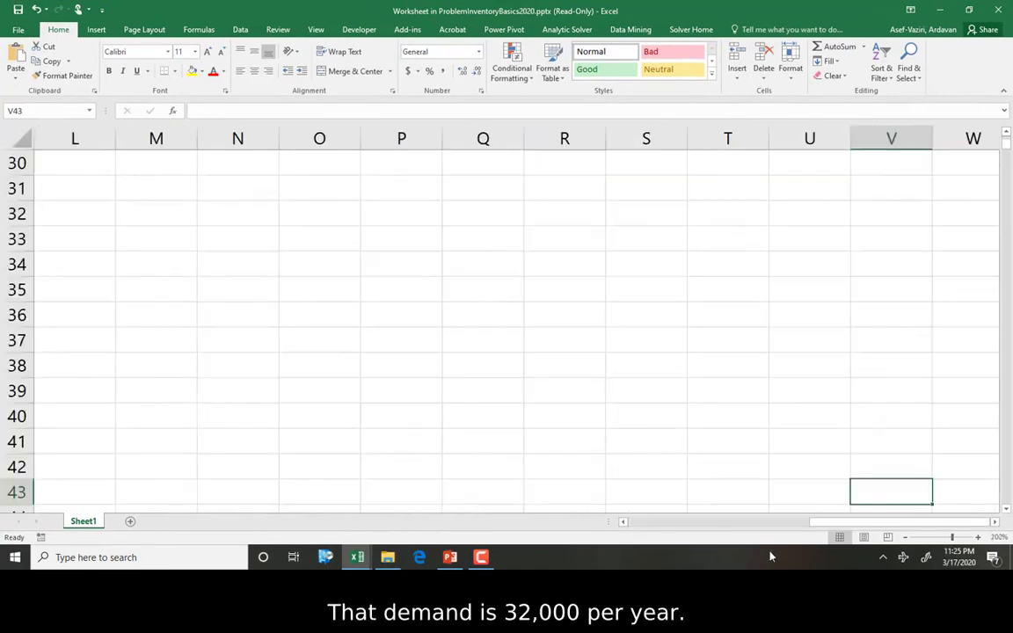
- Clear the order quantities below the starting value of 400 in column A
{"action": "scroll", "coordinate": [447, 396], "scroll_direction": "left", "scroll_amount": 4}
{"action": "scroll", "coordinate": [615, 308], "scroll_direction": "up", "scroll_amount": 3}
{"action": "left_click", "coordinate": [741, 162]}
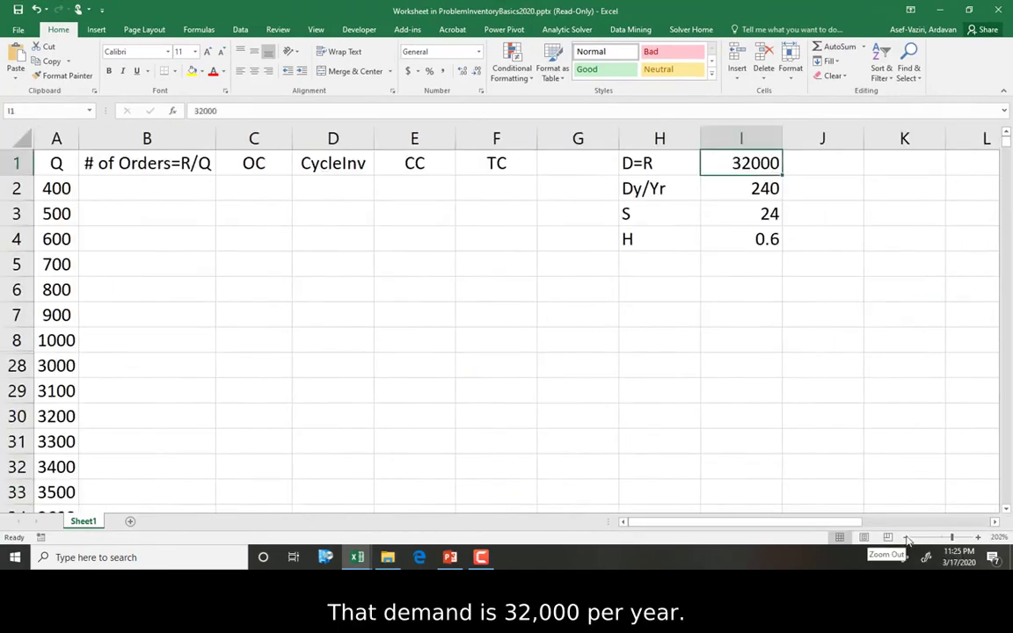
{"action": "left_click", "coordinate": [74, 190]}
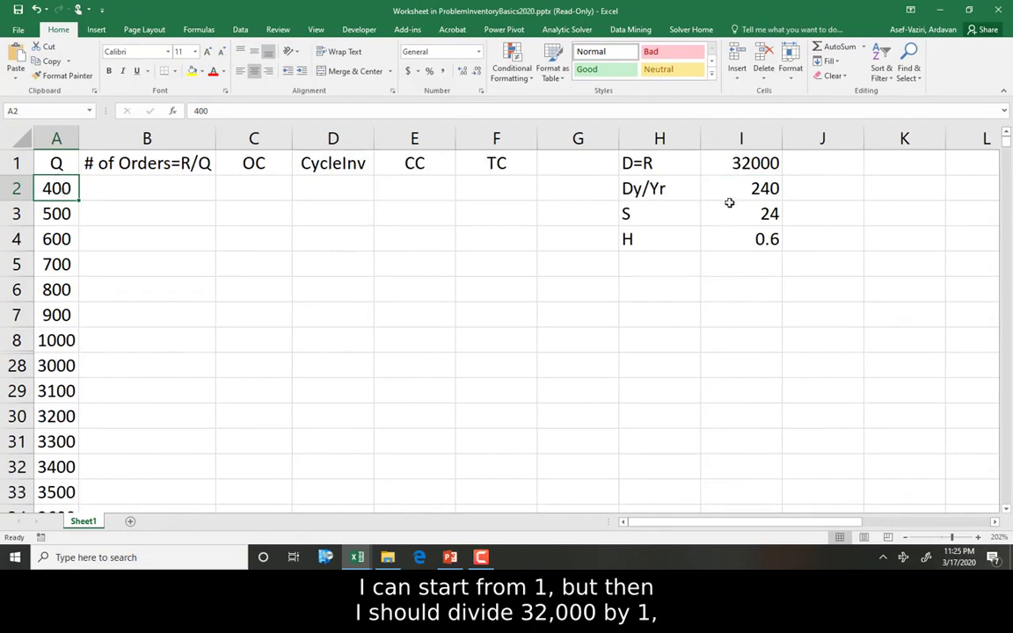
{"action": "left_click", "coordinate": [746, 162]}
{"action": "left_click", "coordinate": [39, 187]}
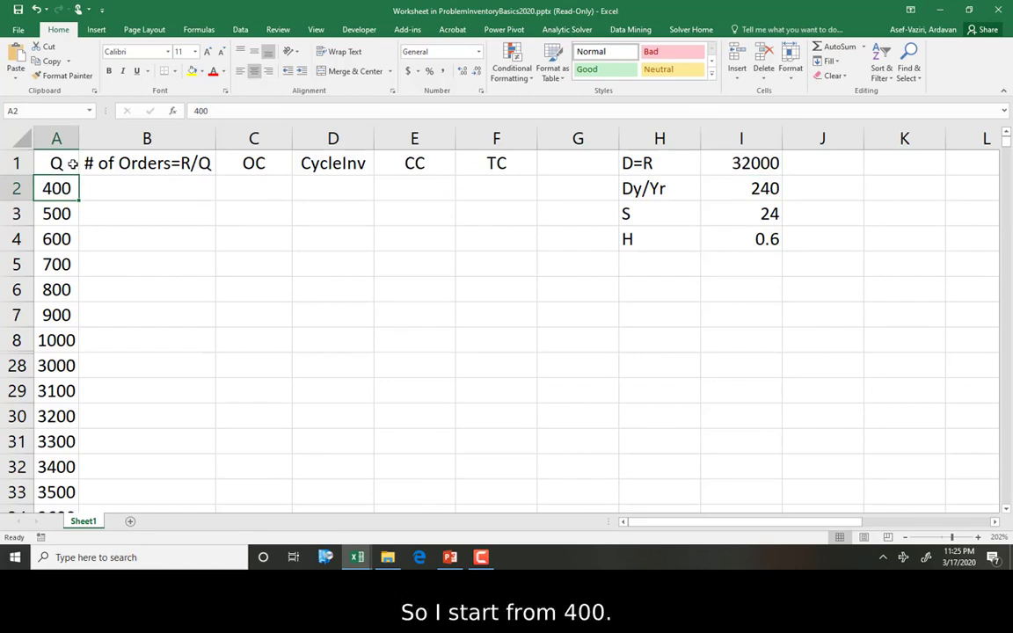
{"action": "left_click_drag", "start_coordinate": [50, 215], "coordinate": [47, 569]}
{"action": "key", "text": "Delete"}
{"action": "scroll", "coordinate": [51, 208], "scroll_direction": "up", "scroll_amount": 1}
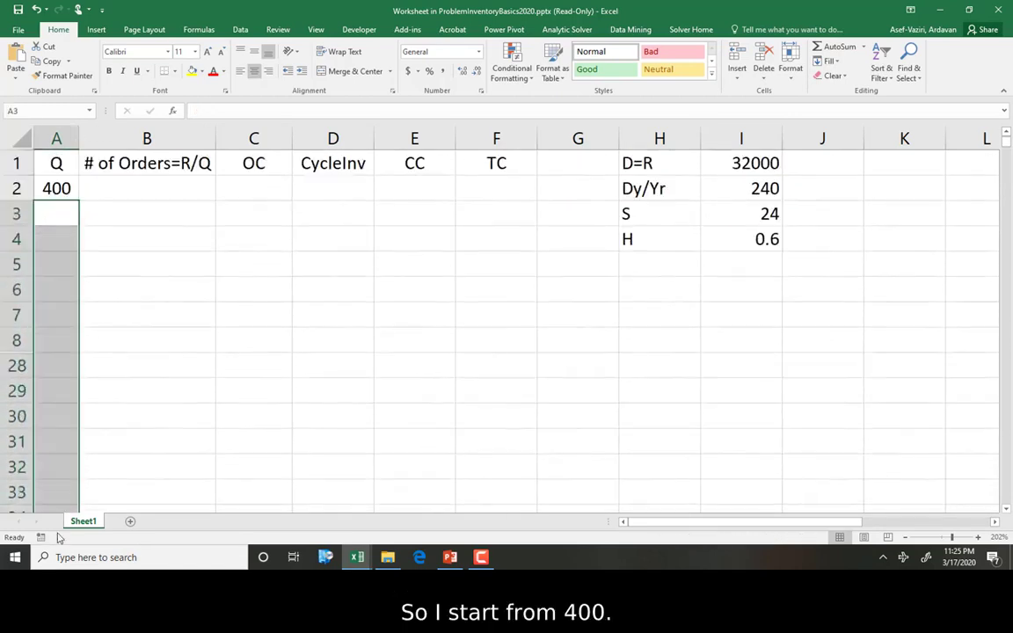
- Fill column A from the 400 in A2 with a linear series in columns, step value 100 and stop value 4000
{"action": "left_click", "coordinate": [63, 182]}
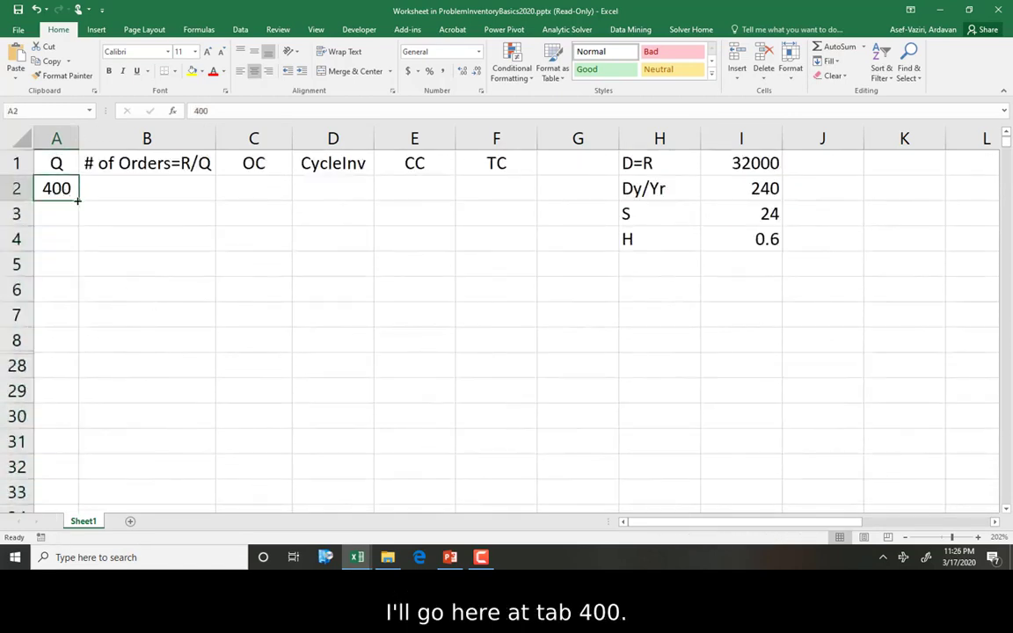
{"action": "mouse_move", "coordinate": [77, 200]}
{"action": "left_mouse_down"}
{"action": "mouse_move", "coordinate": [77, 233]}
{"action": "mouse_move", "coordinate": [85, 211]}
{"action": "left_mouse_up"}
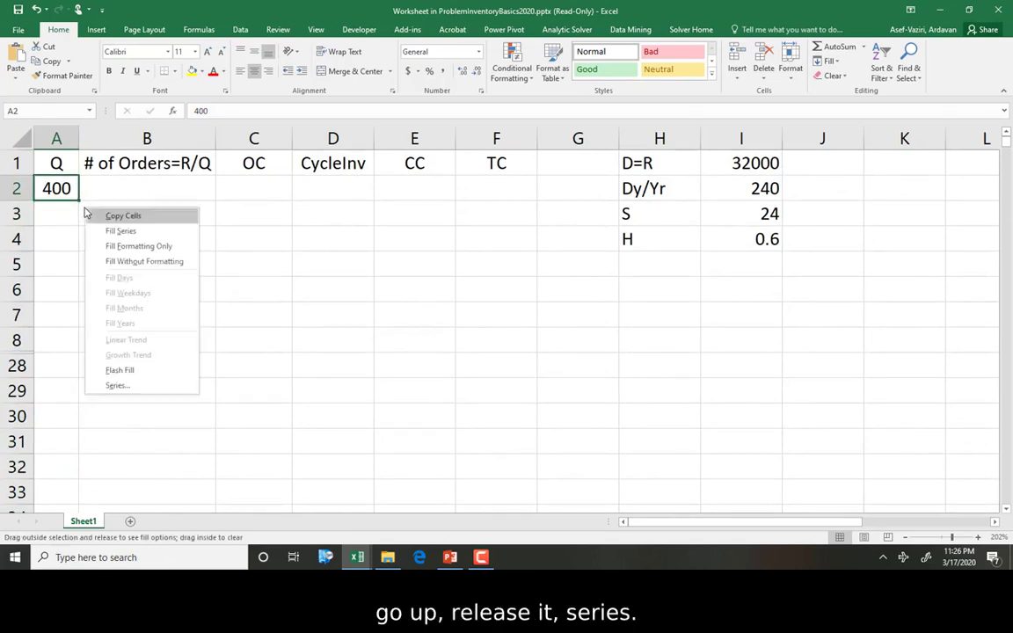
{"action": "left_click", "coordinate": [138, 387]}
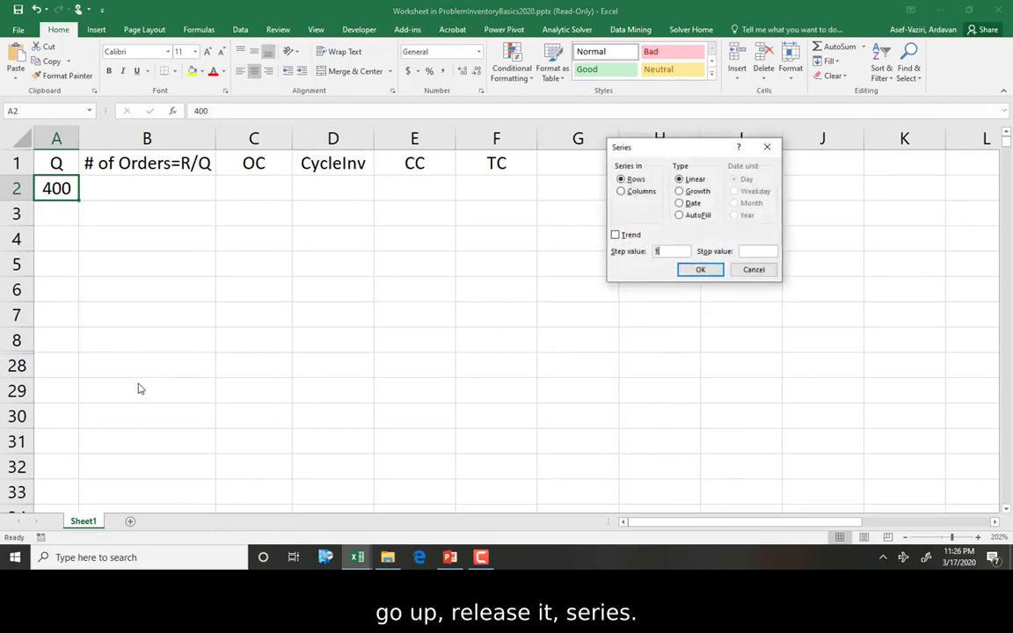
{"action": "left_click", "coordinate": [744, 249]}
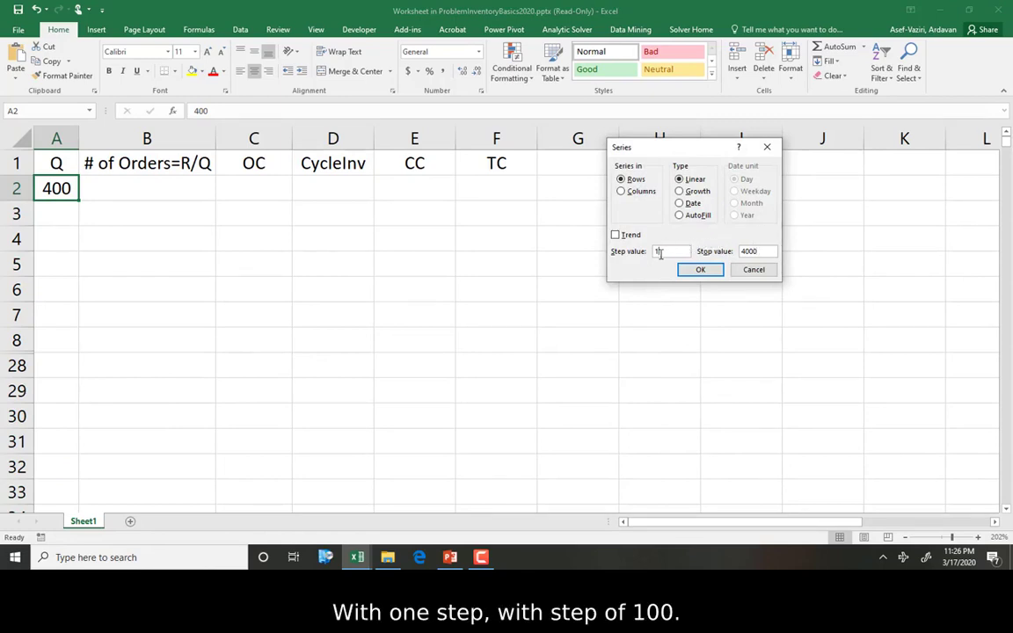
{"action": "left_click", "coordinate": [620, 192]}
{"action": "left_click", "coordinate": [698, 270]}
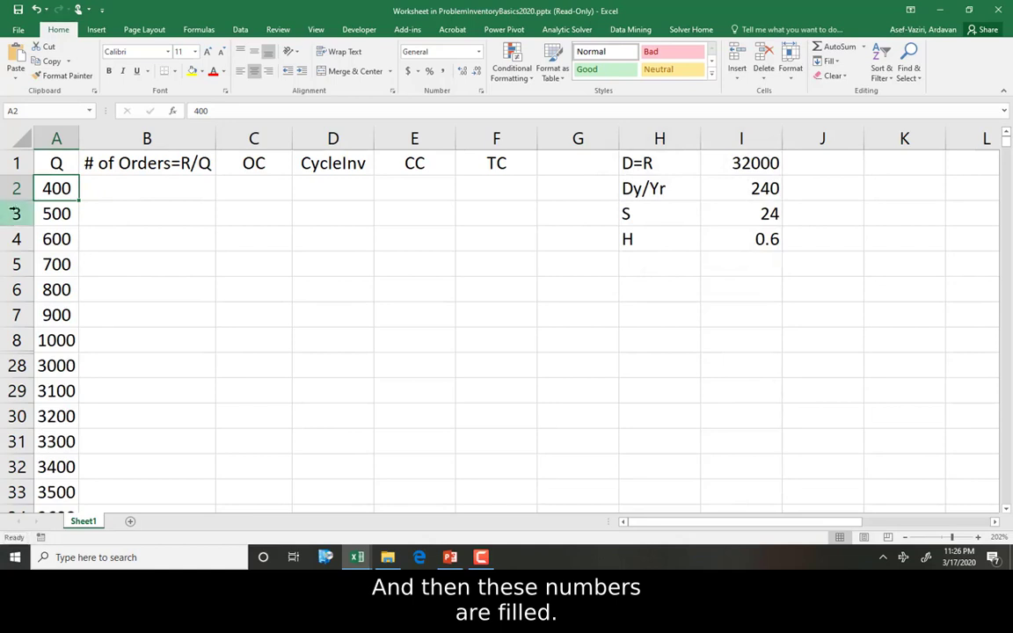
- Replace the order quantities below A2 with the formula =A2+100, entered in A3 and copied down column A to row 101
{"action": "left_click_drag", "start_coordinate": [47, 213], "coordinate": [42, 568]}
{"action": "key", "text": "Delete"}
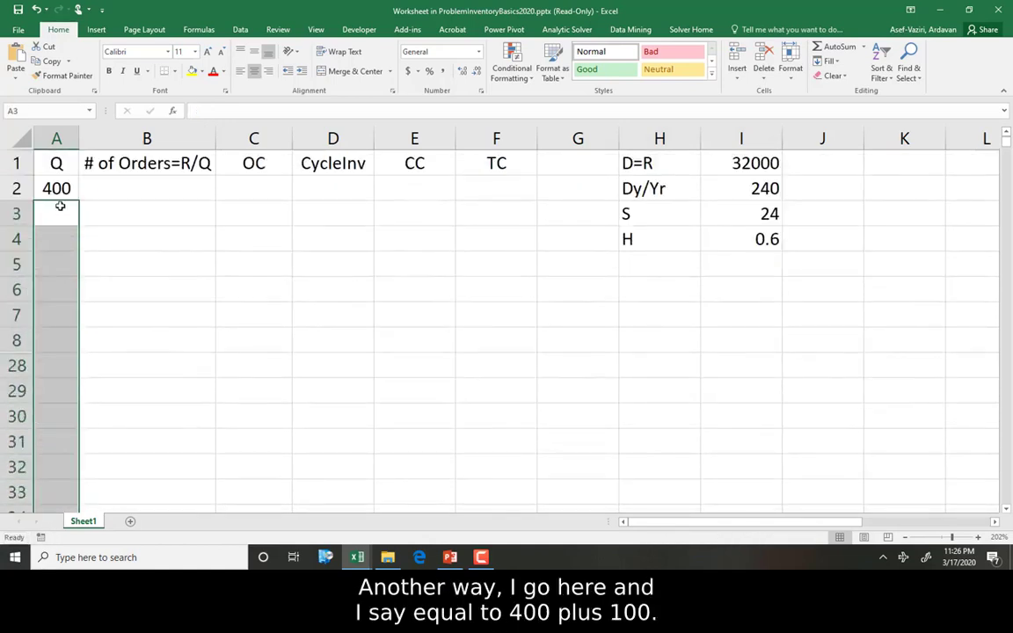
{"action": "left_click", "coordinate": [60, 206]}
{"action": "type", "text": "="}
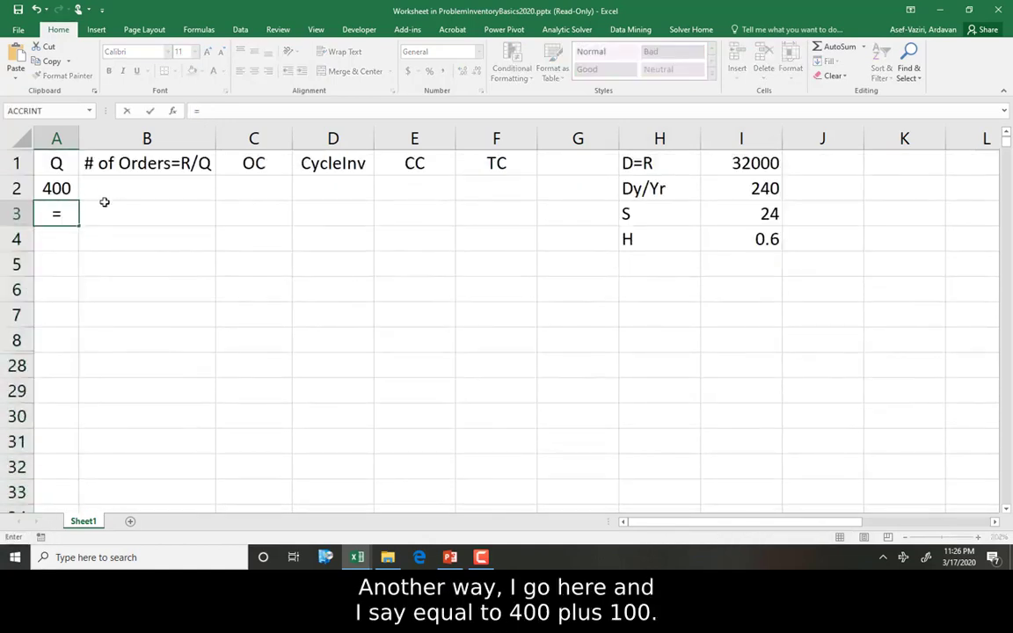
{"action": "left_click", "coordinate": [51, 188]}
{"action": "type", "text": "+100"}
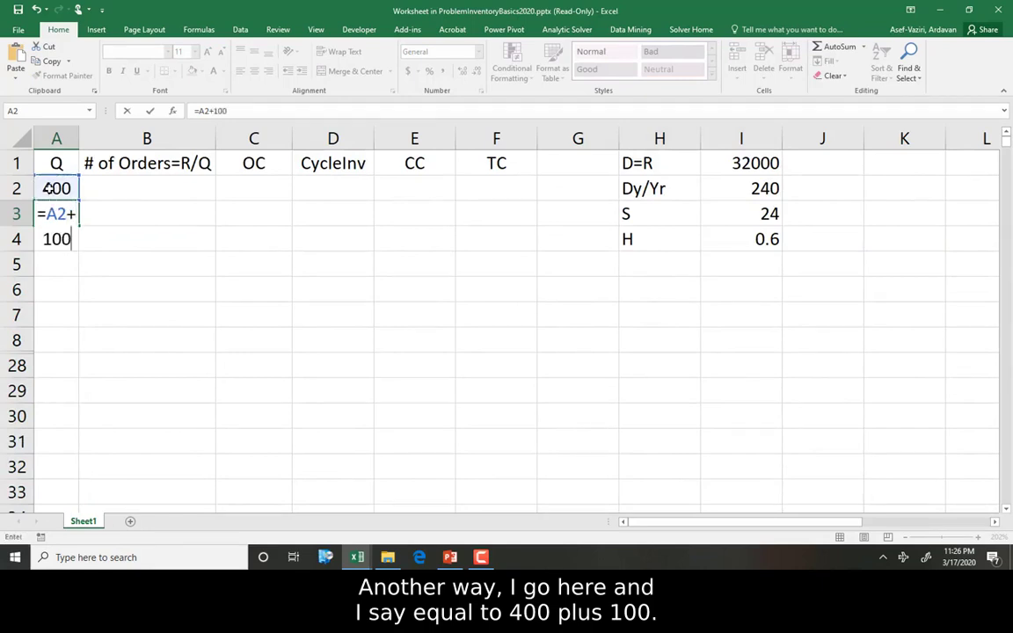
{"action": "key", "text": "Return"}
{"action": "left_click", "coordinate": [55, 206]}
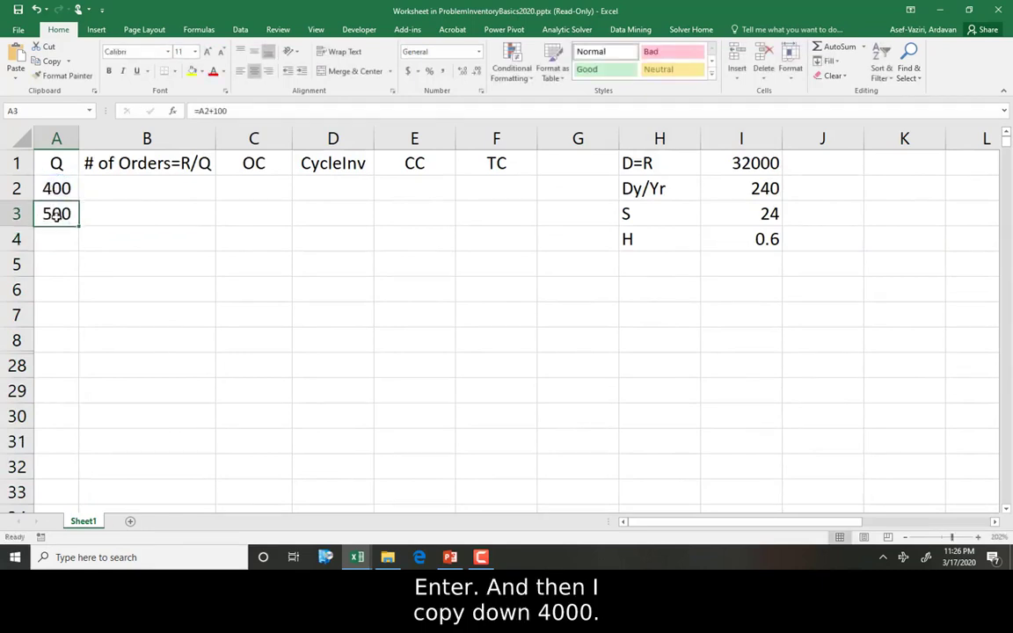
{"action": "left_click_drag", "start_coordinate": [79, 226], "coordinate": [113, 569]}
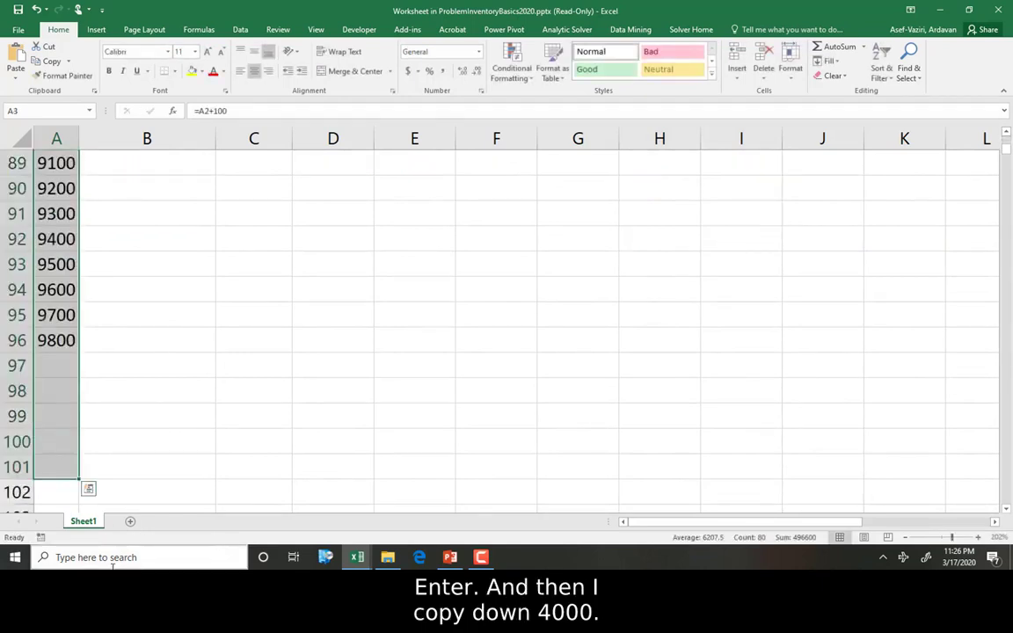
{"action": "left_click_drag", "start_coordinate": [1006, 152], "coordinate": [1007, 140]}
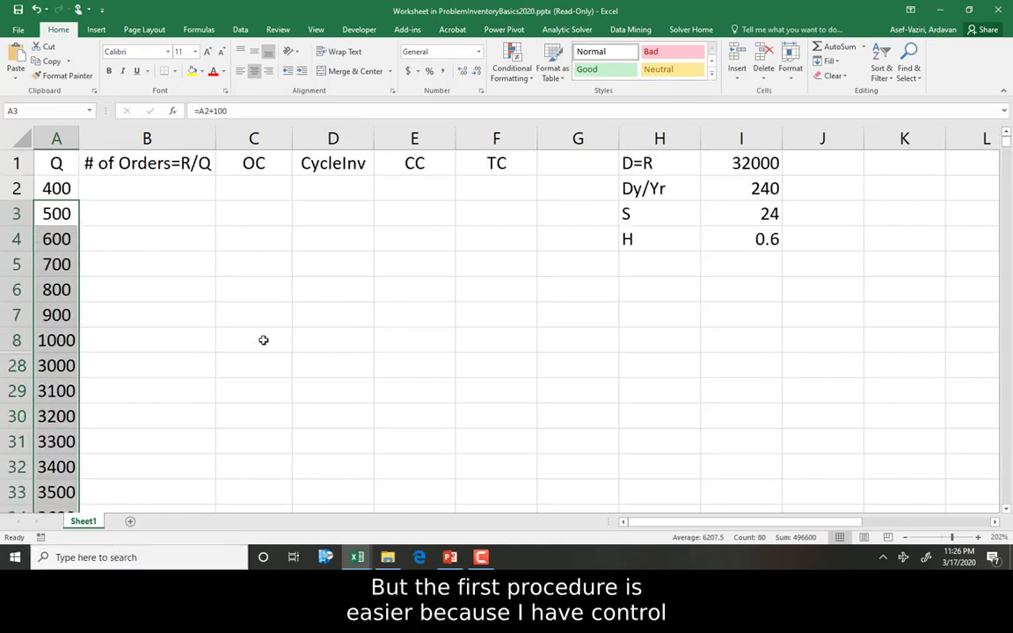
- Clear the copied formulas and refill column A from A2 with a linear column series, step 100, stop value 4000
{"action": "key", "text": "Delete"}
{"action": "left_click", "coordinate": [255, 233]}
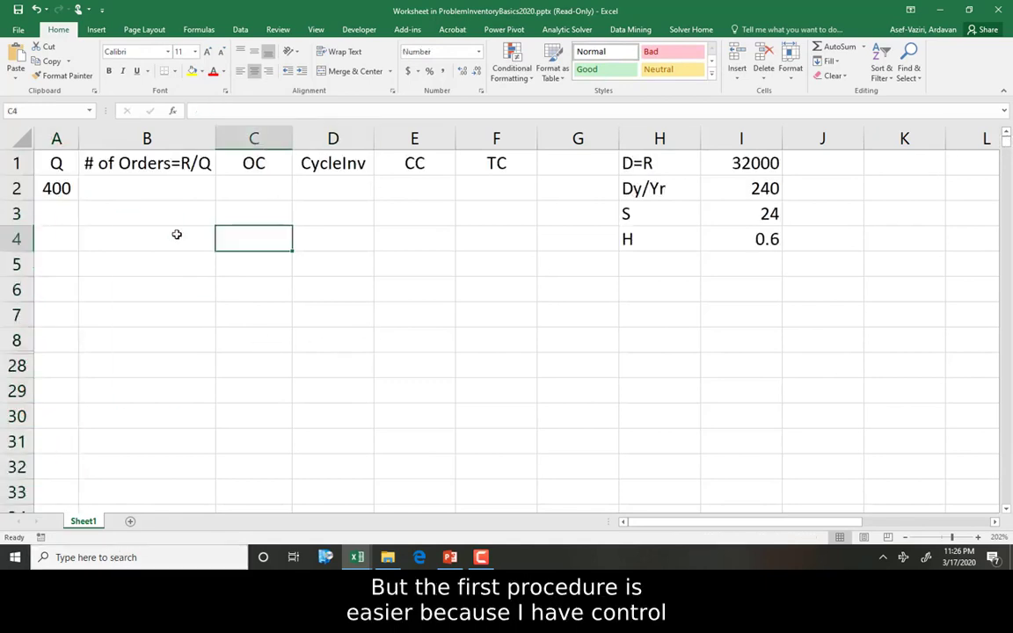
{"action": "left_click", "coordinate": [62, 187]}
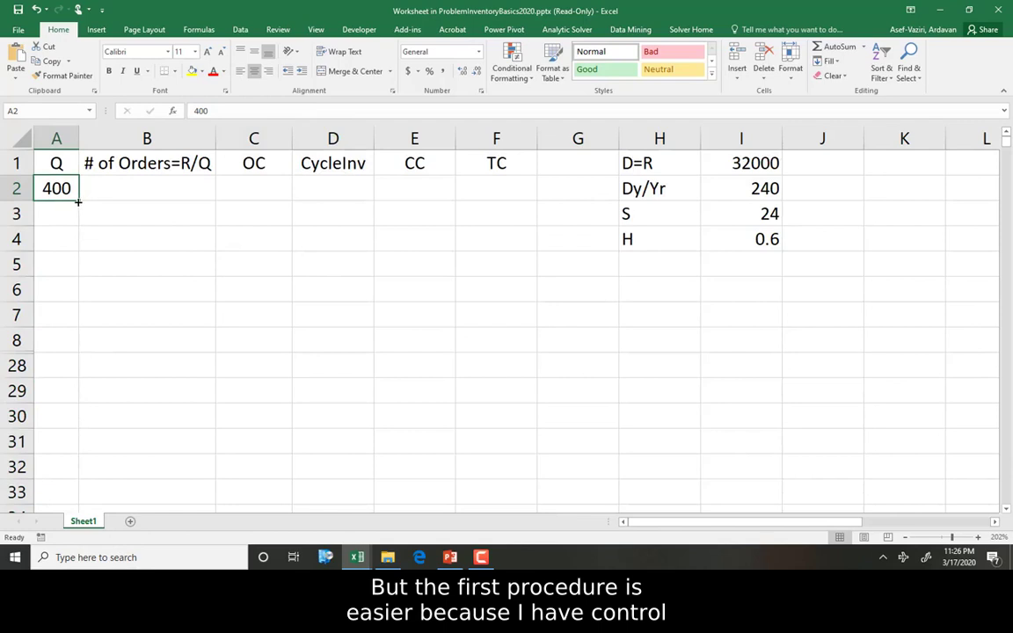
{"action": "mouse_move", "coordinate": [78, 201]}
{"action": "left_mouse_down"}
{"action": "mouse_move", "coordinate": [85, 224]}
{"action": "mouse_move", "coordinate": [85, 214]}
{"action": "left_mouse_up"}
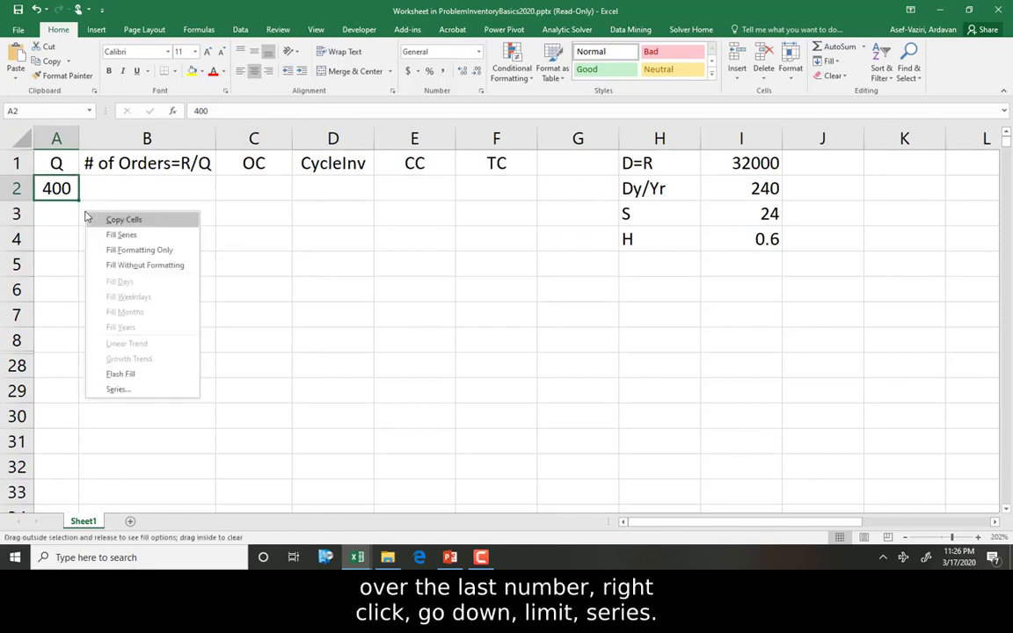
{"action": "left_click", "coordinate": [123, 390]}
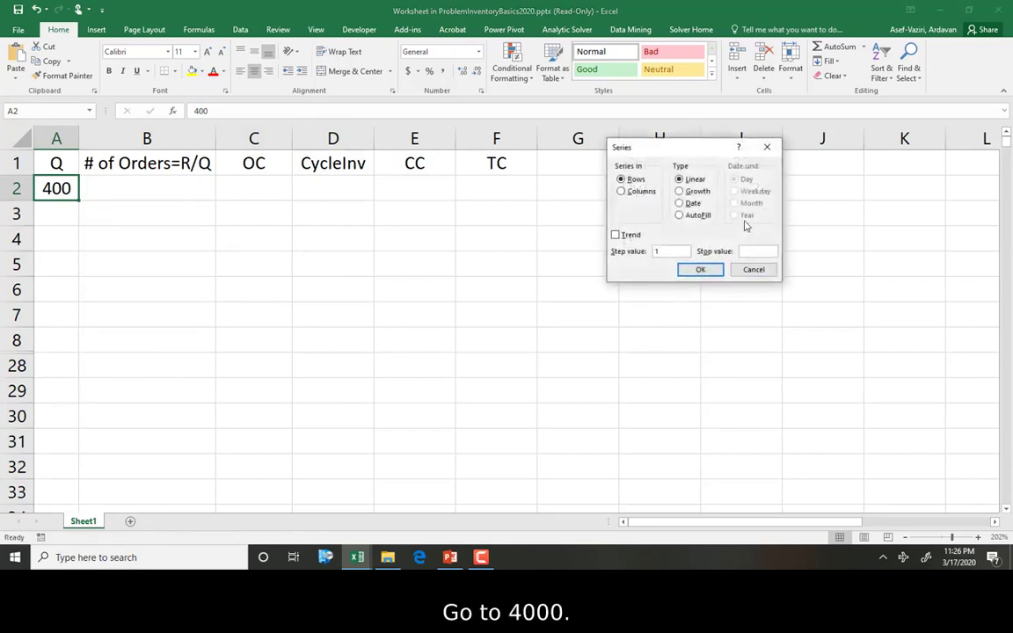
{"action": "left_click", "coordinate": [756, 252]}
{"action": "type", "text": "4000"}
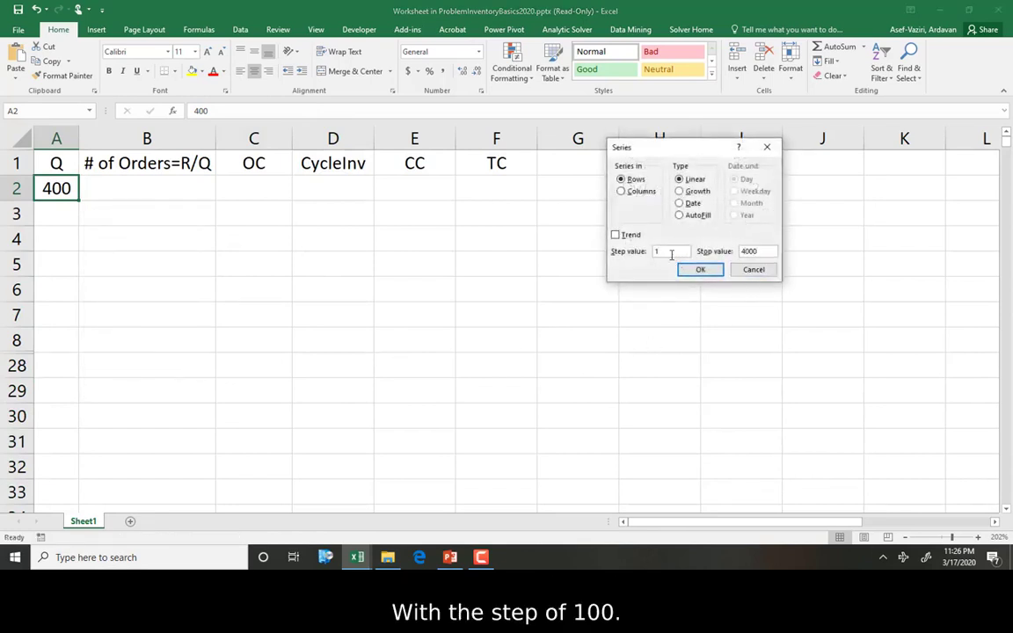
{"action": "left_click", "coordinate": [622, 191]}
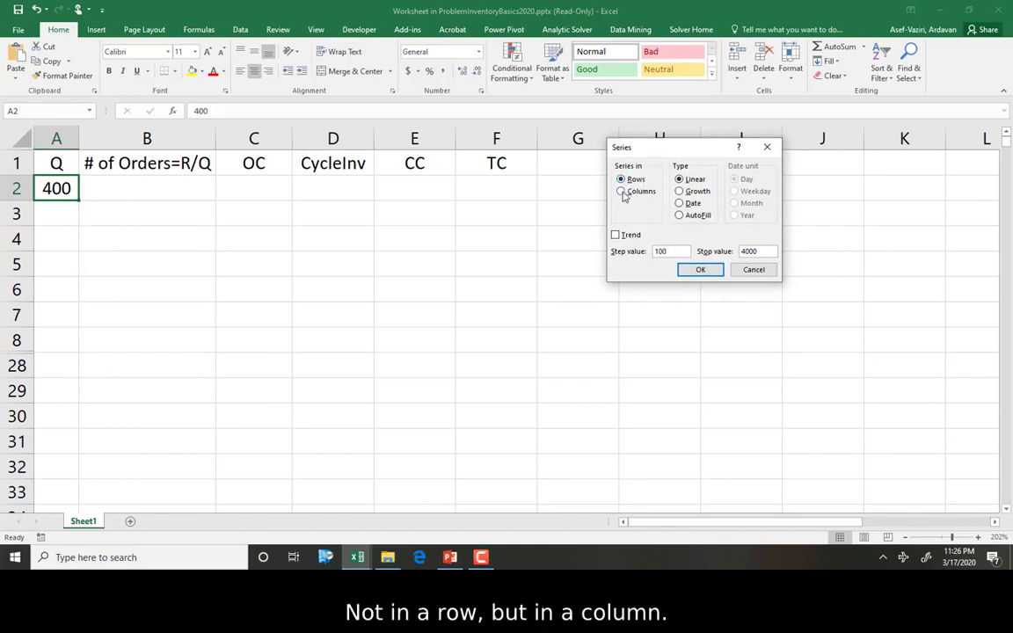
{"action": "left_click", "coordinate": [699, 270]}
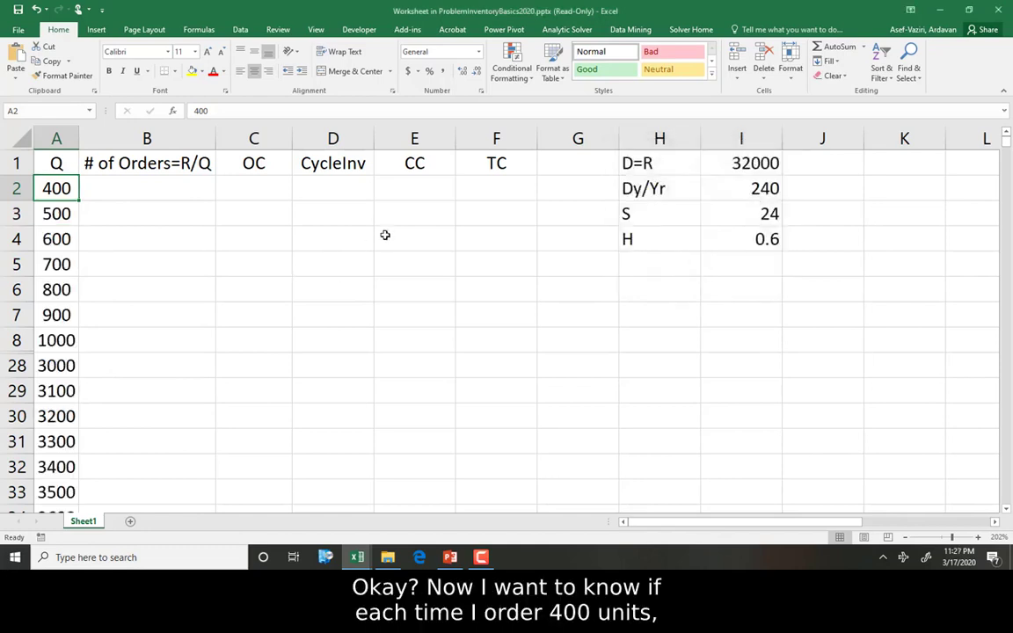
- Calculate the number of orders in B2 with the formula =$I$1/A2, using an absolute reference to the demand
{"action": "left_click", "coordinate": [145, 186]}
{"action": "left_click", "coordinate": [66, 183]}
{"action": "left_click", "coordinate": [163, 197]}
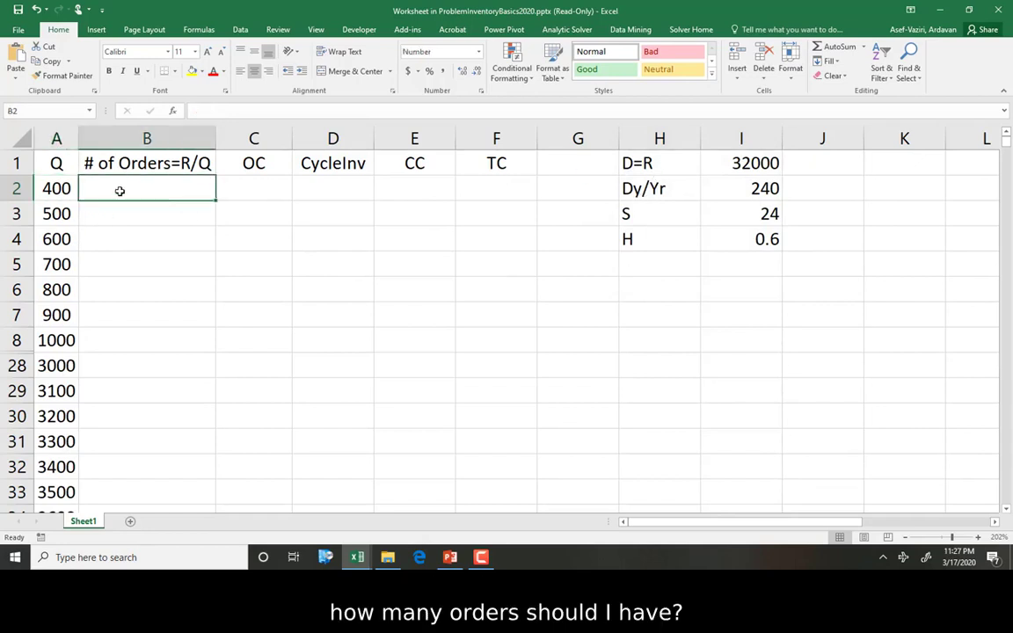
{"action": "type", "text": "="}
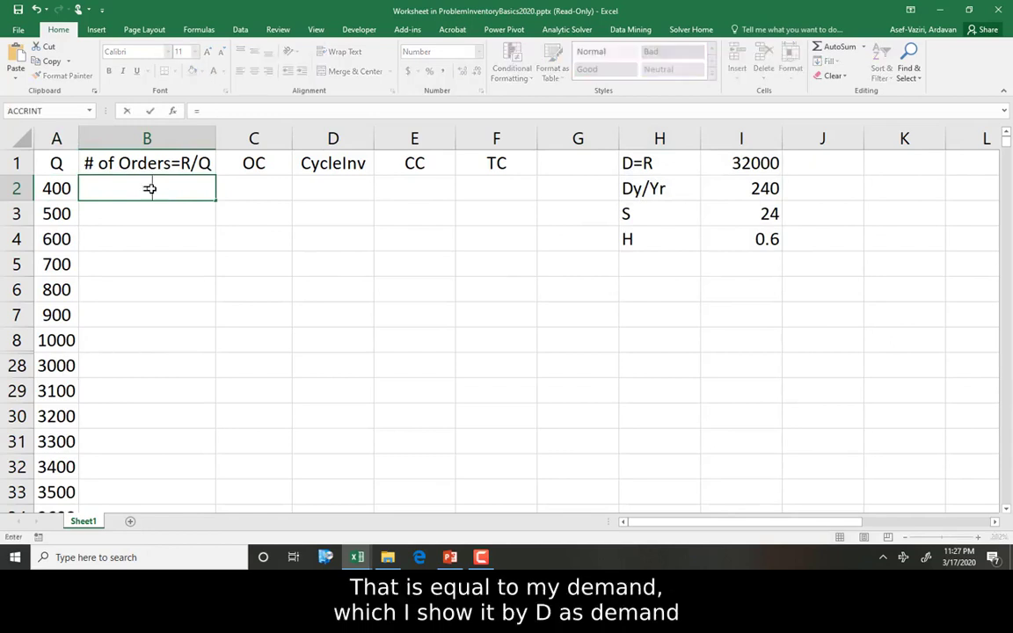
{"action": "left_click", "coordinate": [755, 162]}
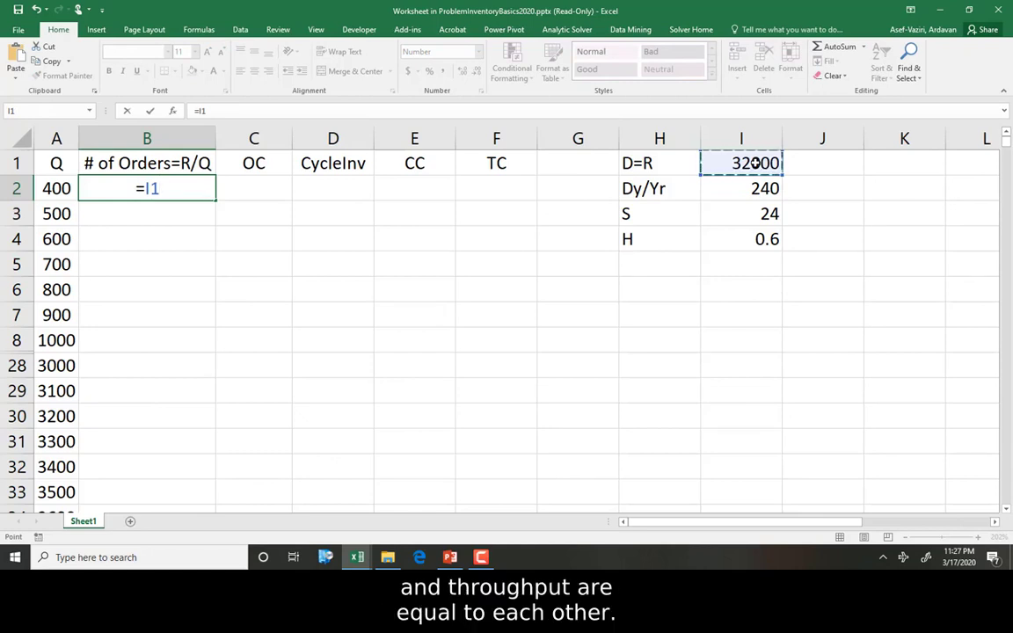
{"action": "key", "text": "F4"}
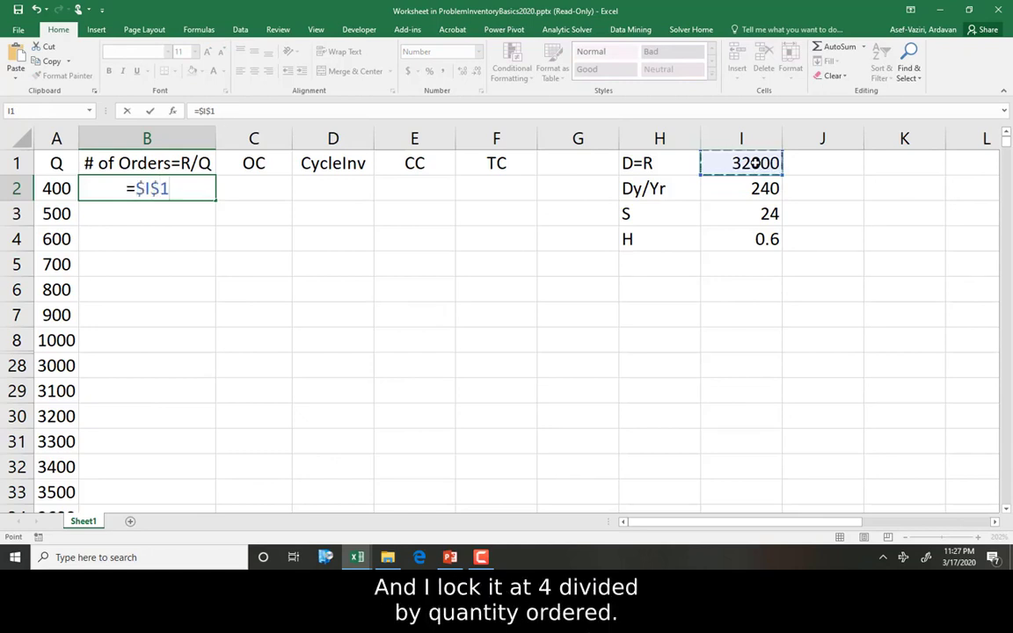
{"action": "type", "text": "/"}
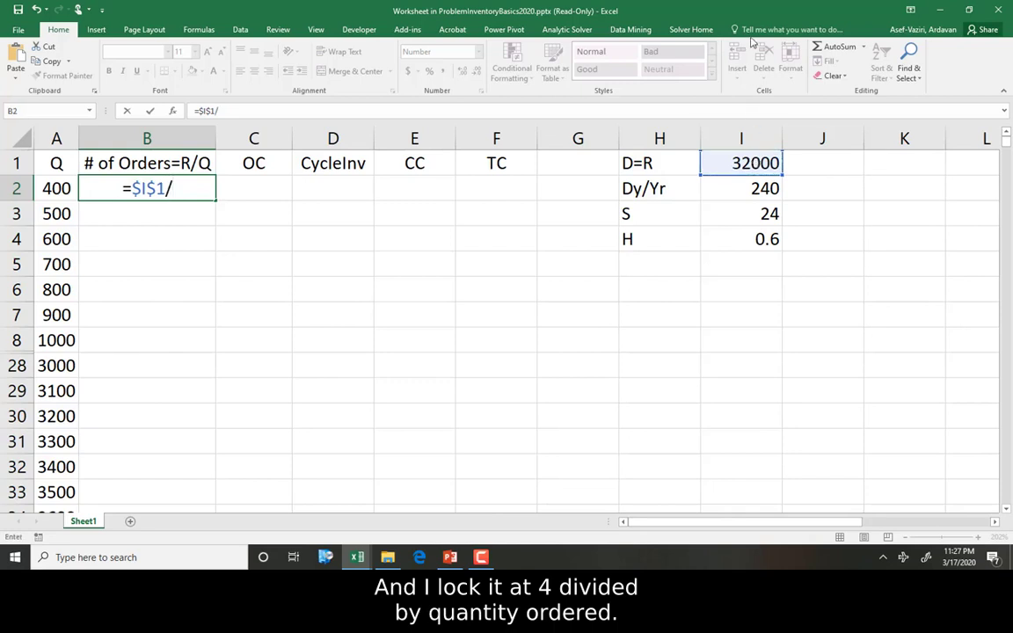
{"action": "left_click", "coordinate": [55, 188]}
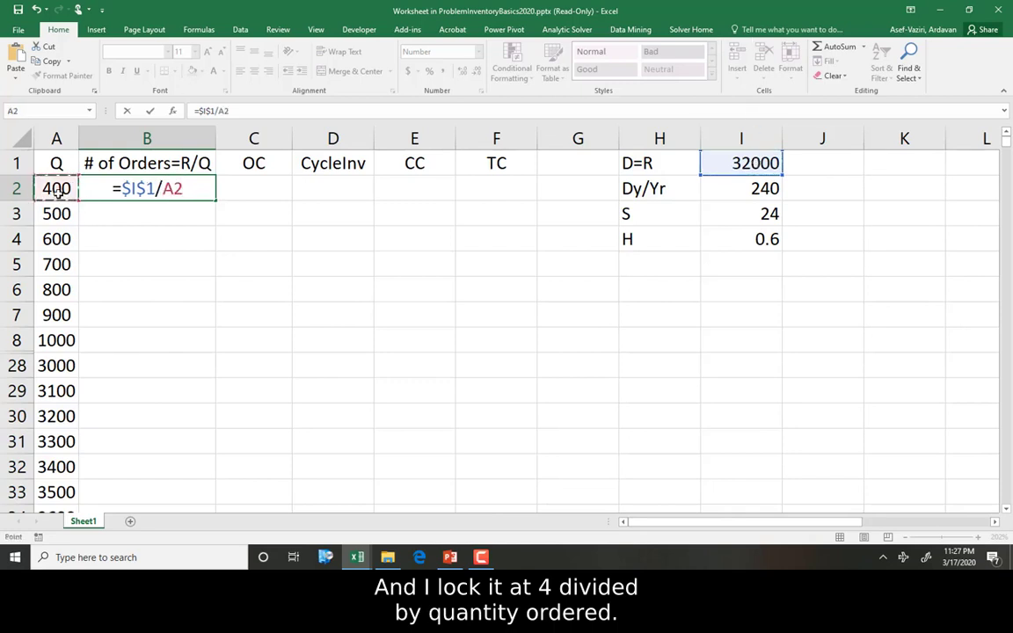
{"action": "key", "text": "Return"}
- Copy the number-of-orders formula from B2 to B3 and down column B for all order quantities
{"action": "left_click", "coordinate": [55, 187]}
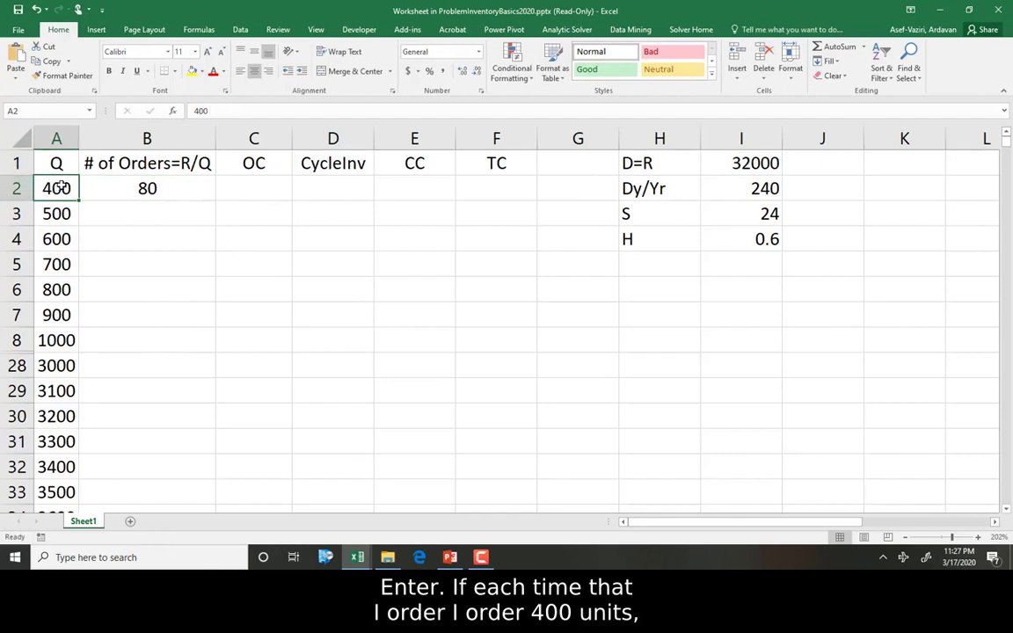
{"action": "left_click", "coordinate": [754, 163]}
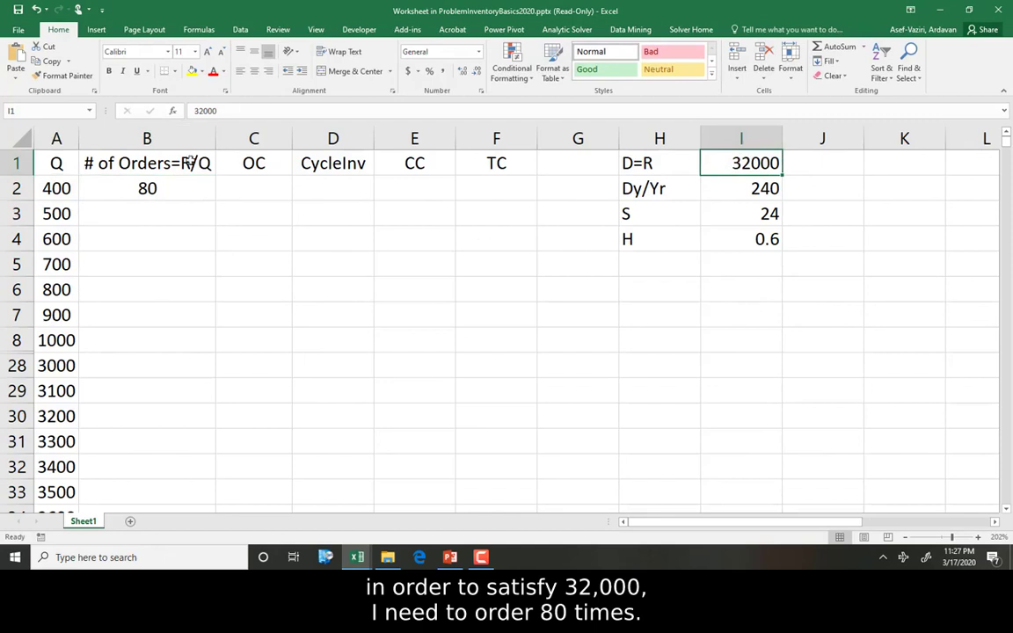
{"action": "left_click", "coordinate": [162, 189]}
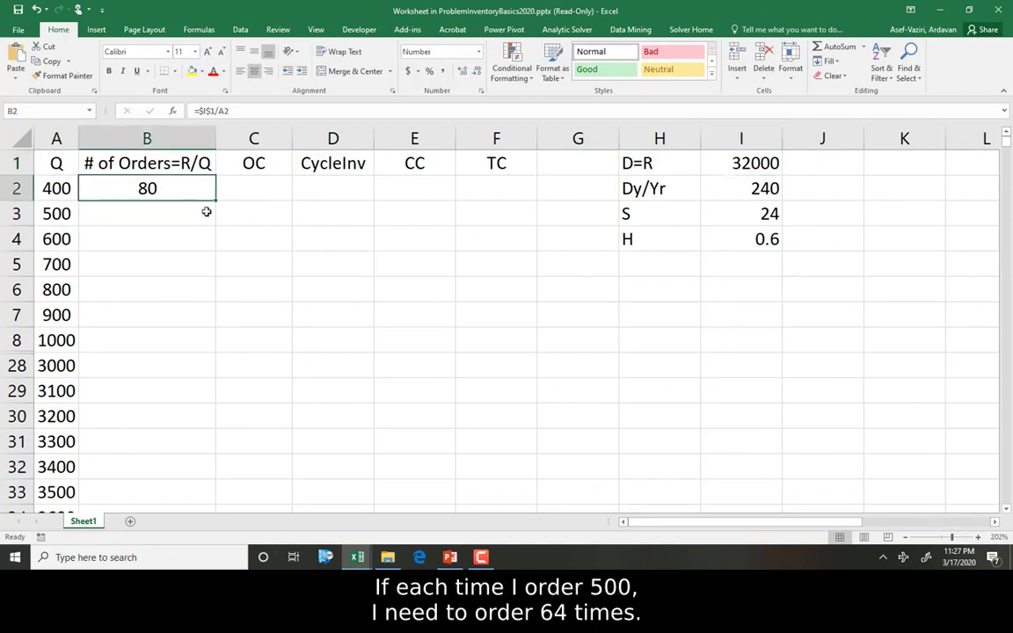
{"action": "left_click_drag", "start_coordinate": [217, 200], "coordinate": [217, 222]}
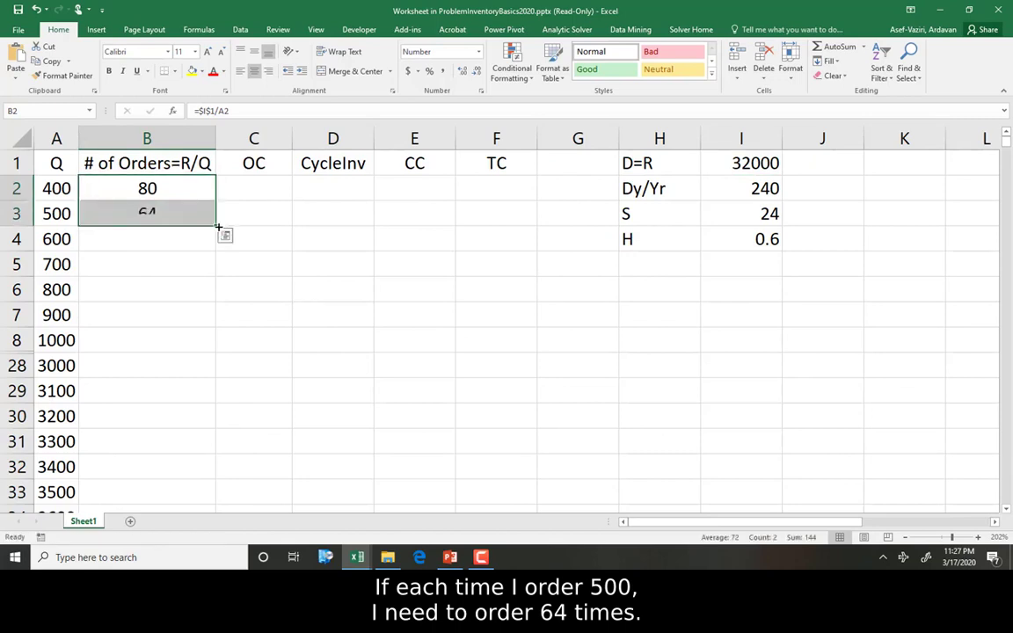
{"action": "left_click", "coordinate": [151, 215]}
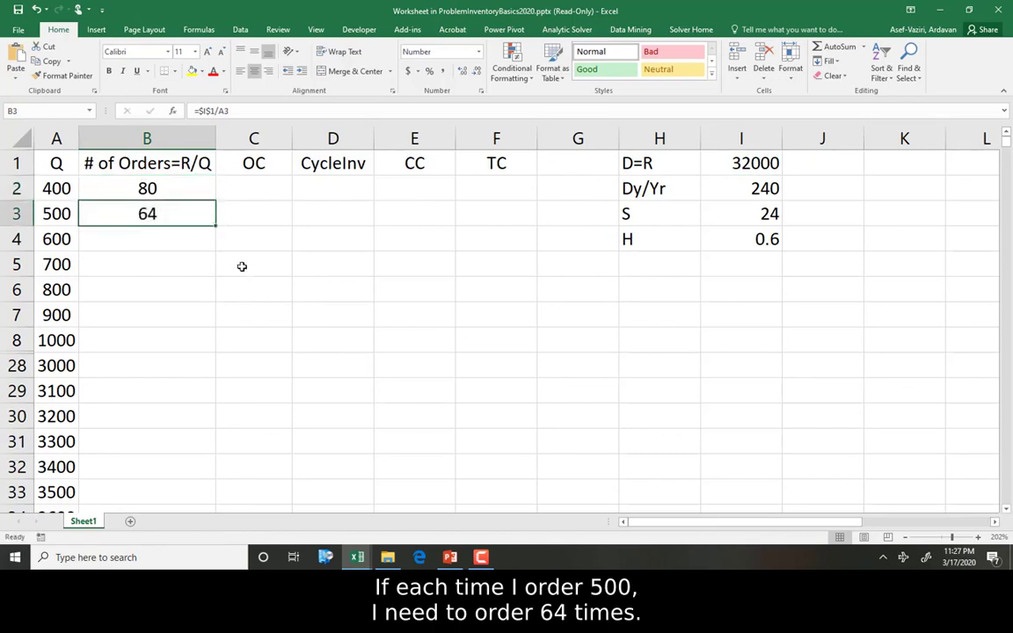
{"action": "double_click", "coordinate": [217, 226]}
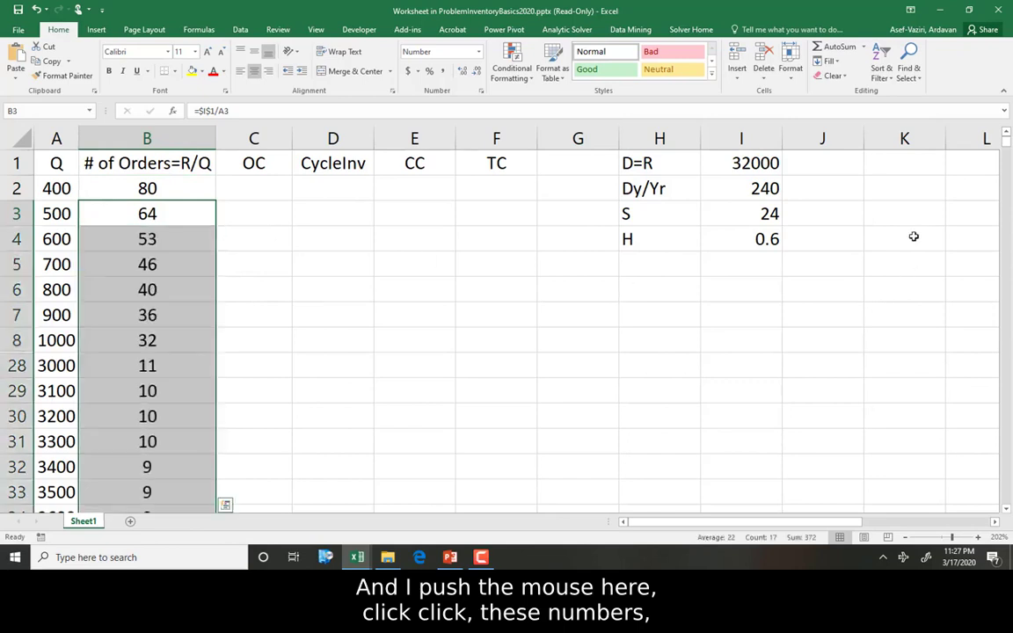
- Format the number of orders in B2:B38 to show one decimal place
{"action": "left_click_drag", "start_coordinate": [147, 492], "coordinate": [161, 190]}
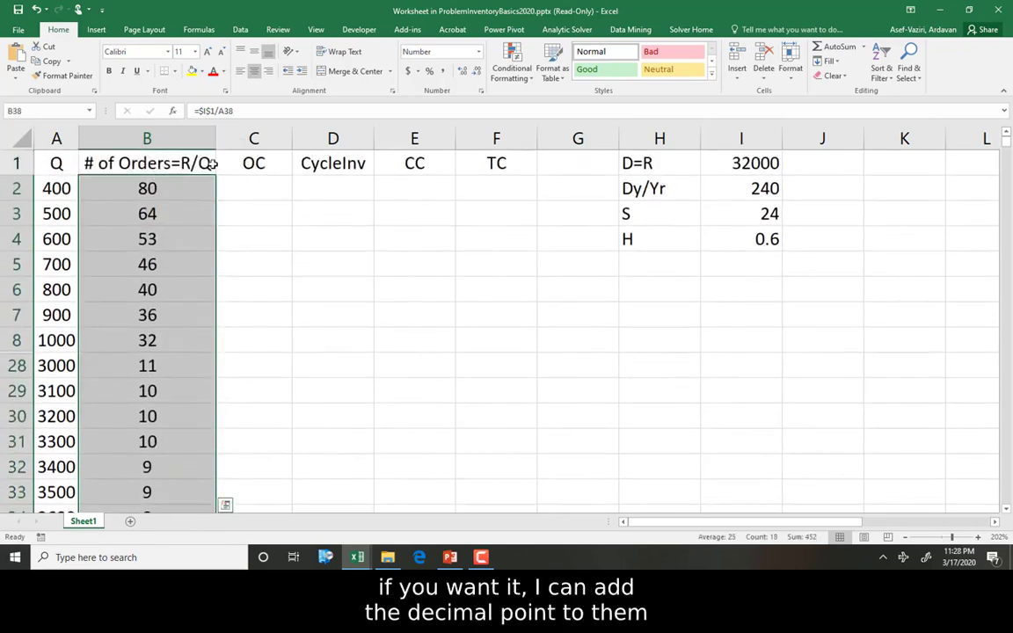
{"action": "left_click", "coordinate": [461, 73]}
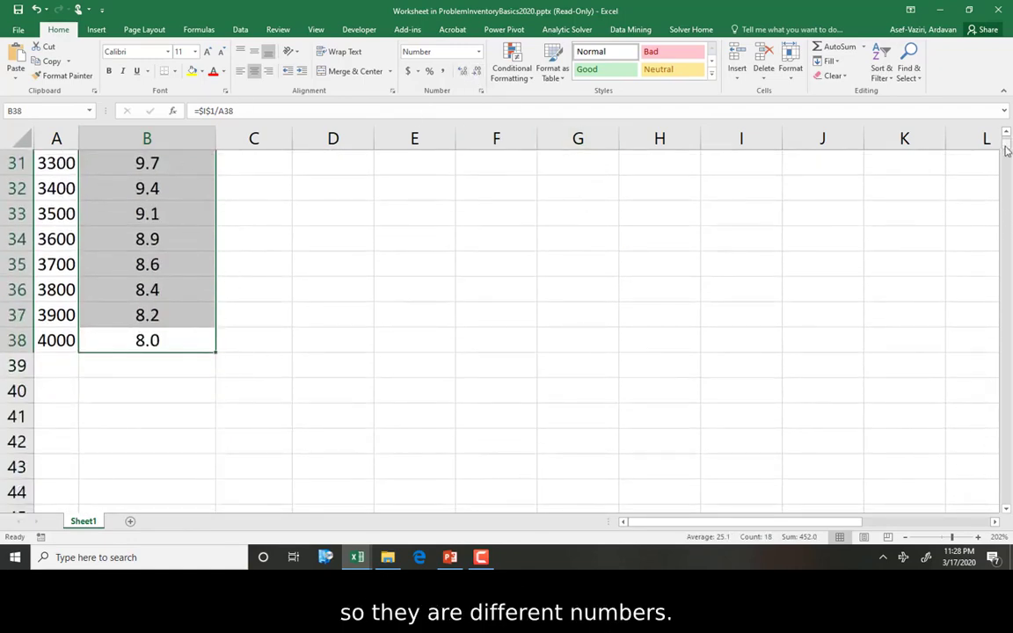
{"action": "key", "text": "Return"}
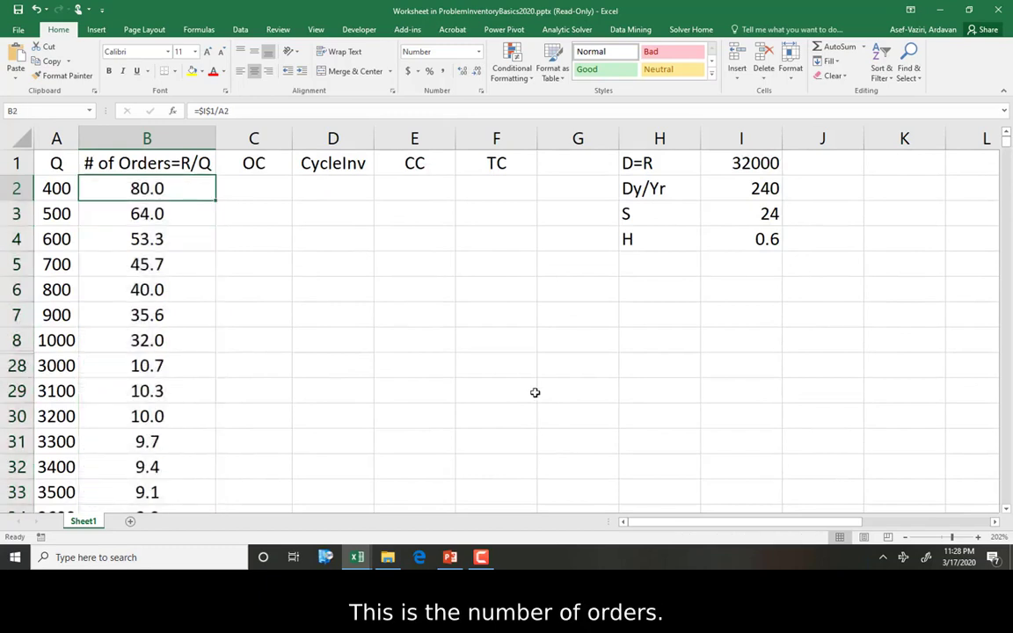
- Calculate the ordering cost in C2 with the formula =B2*$I$3 and copy it down column C for all order quantities
{"action": "left_click", "coordinate": [254, 167]}
{"action": "left_click", "coordinate": [275, 194]}
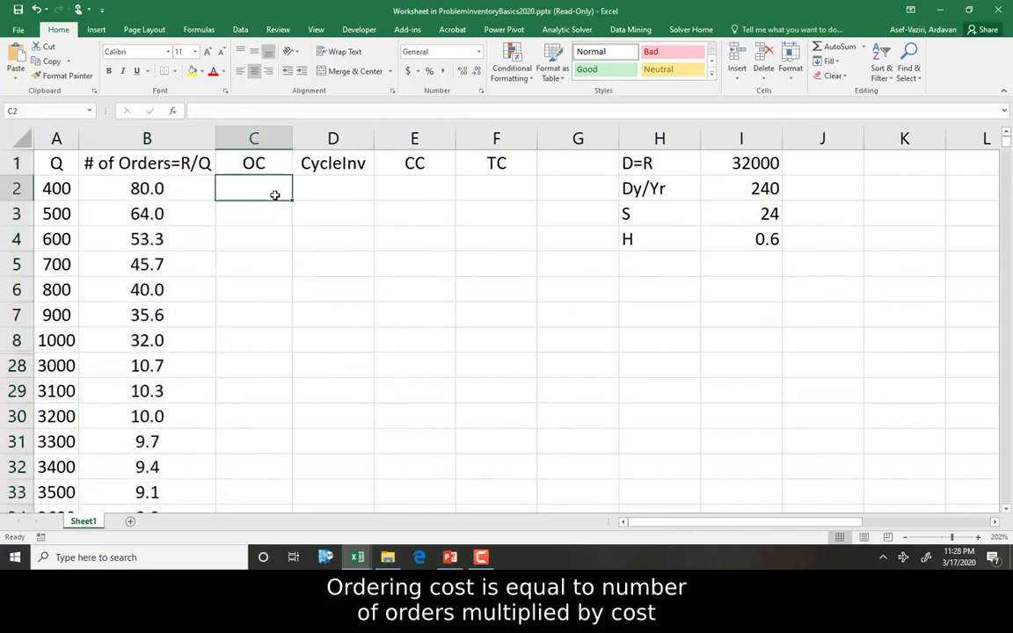
{"action": "type", "text": "="}
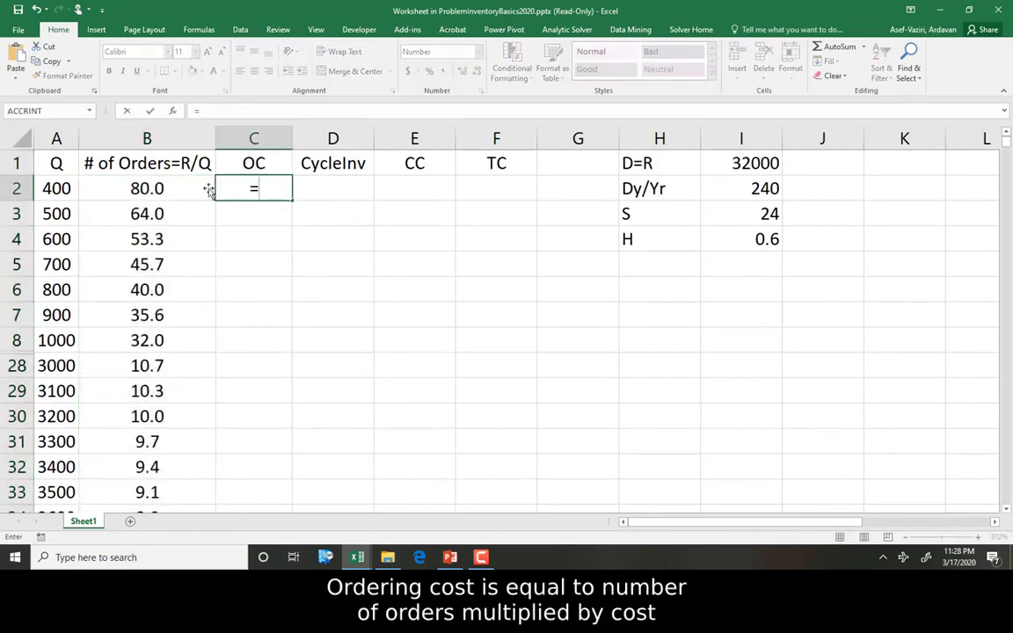
{"action": "left_click", "coordinate": [154, 189]}
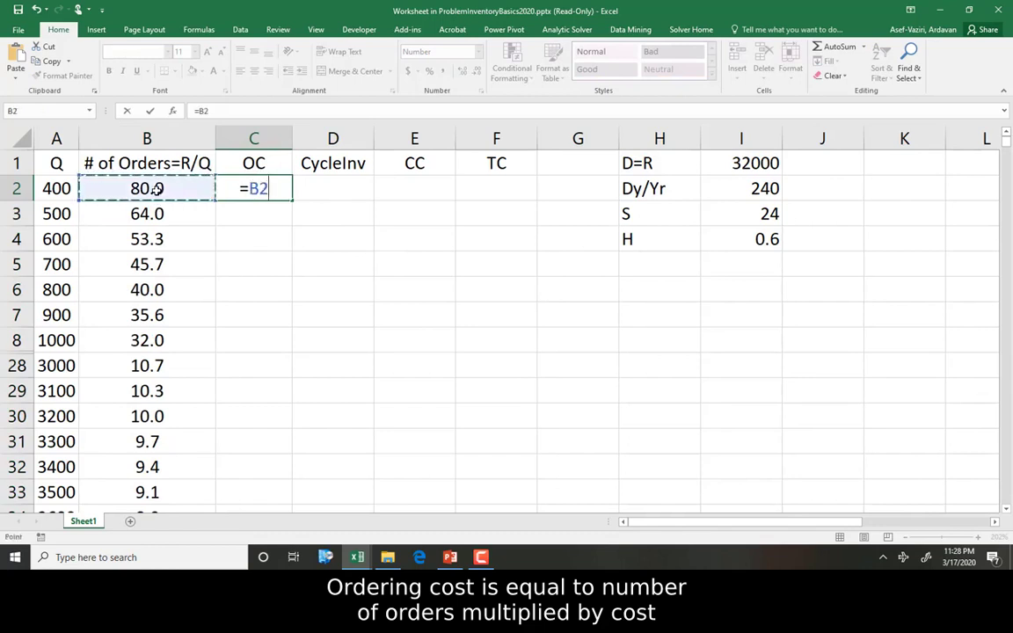
{"action": "type", "text": "*"}
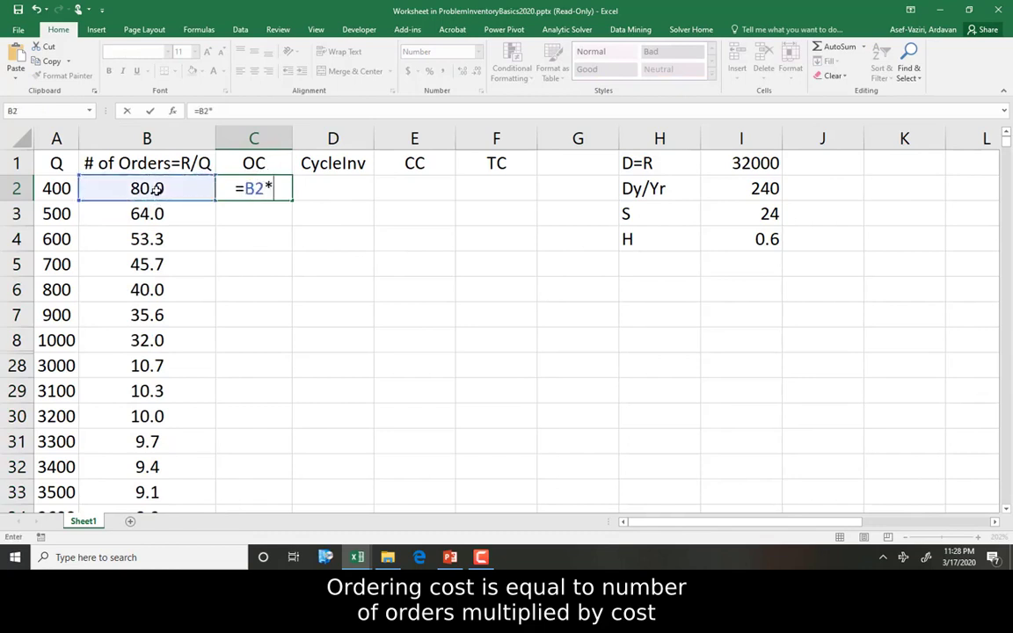
{"action": "left_click", "coordinate": [753, 214]}
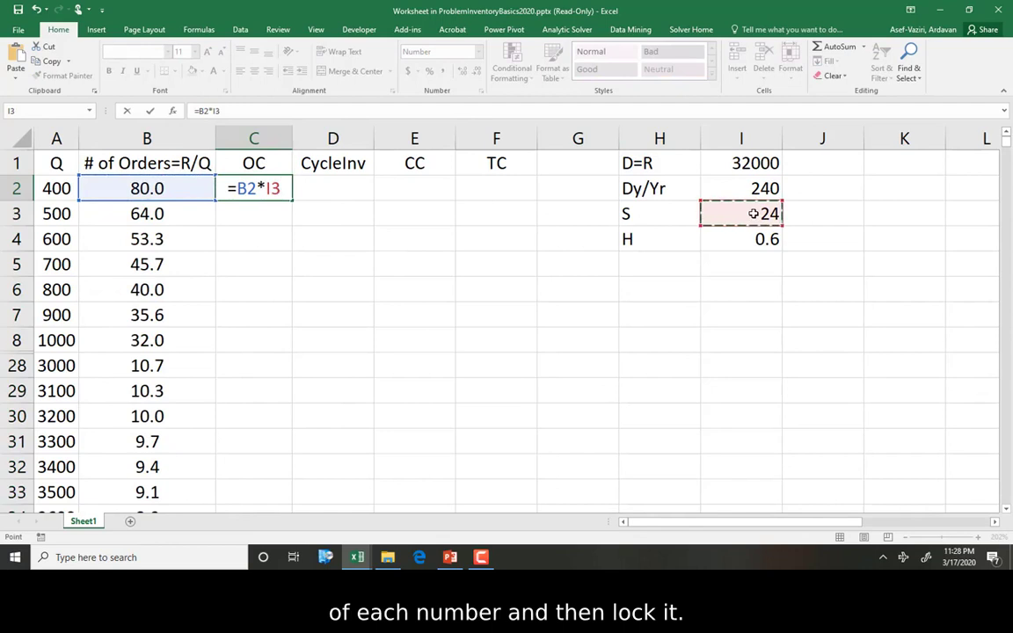
{"action": "key", "text": "F4"}
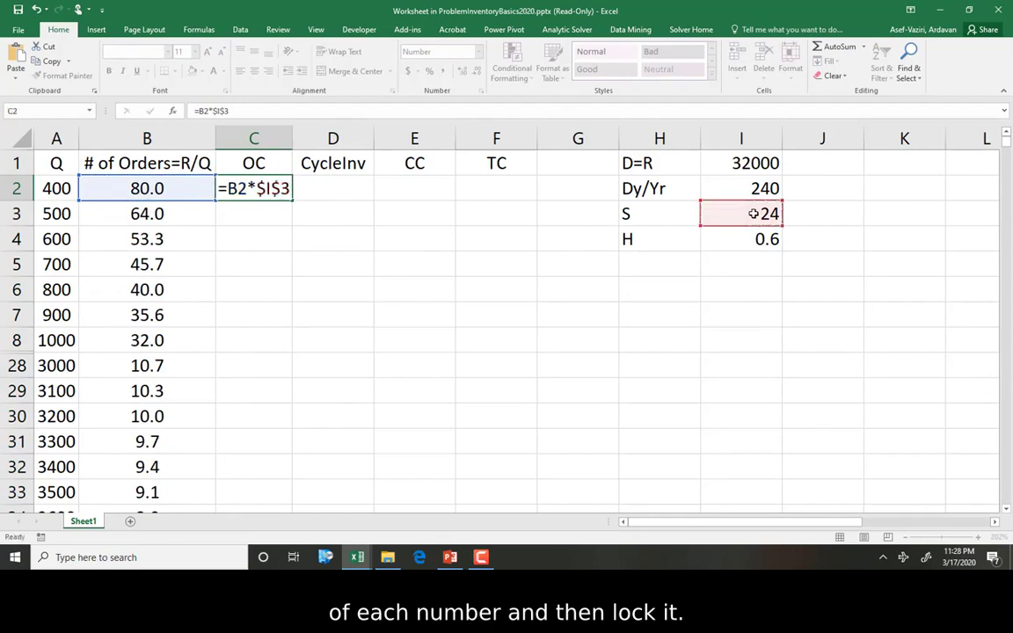
{"action": "key", "text": "Return"}
{"action": "left_click", "coordinate": [272, 187]}
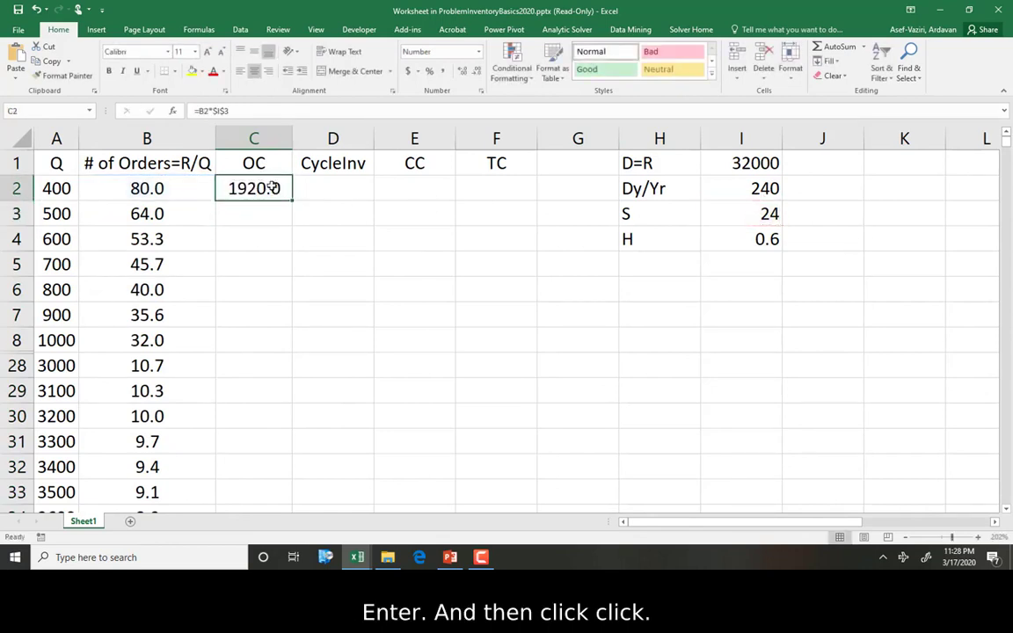
{"action": "double_click", "coordinate": [292, 200]}
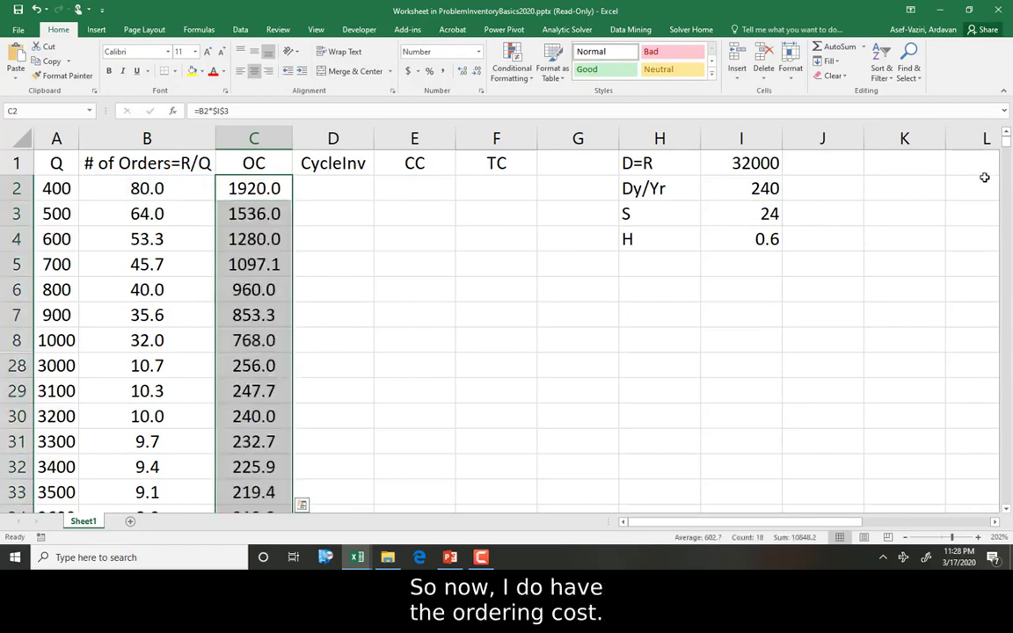
- Insert a scatter chart with straight lines and markers from A1:A38 and C1:C38, and place it beside column C
{"action": "left_click_drag", "start_coordinate": [54, 164], "coordinate": [49, 411]}
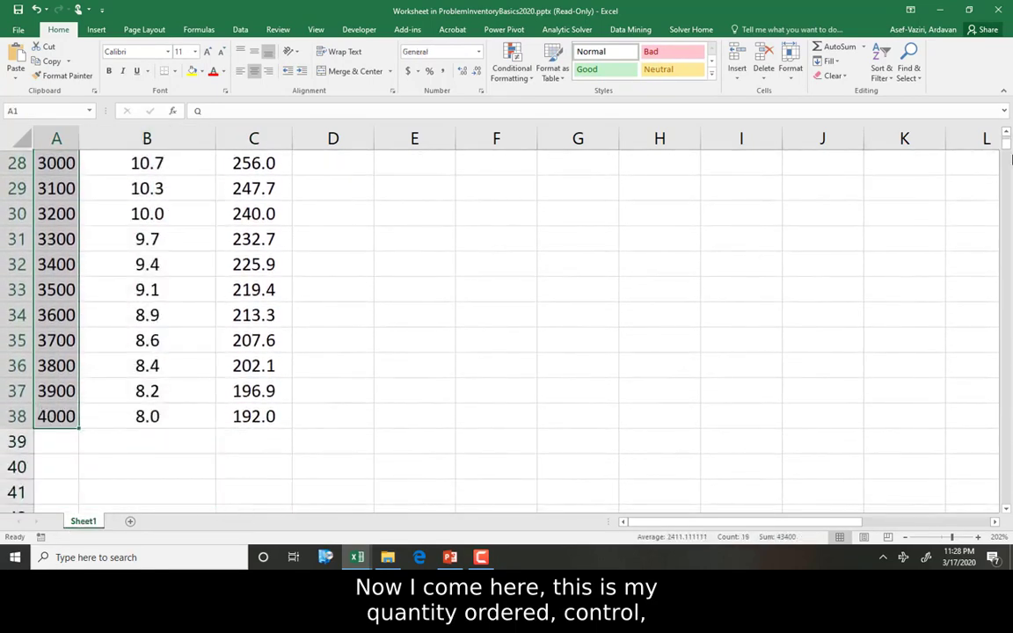
{"action": "scroll", "coordinate": [357, 241], "scroll_direction": "up", "scroll_amount": 3}
{"action": "left_click_drag", "start_coordinate": [266, 163], "coordinate": [253, 417], "text": "ctrl"}
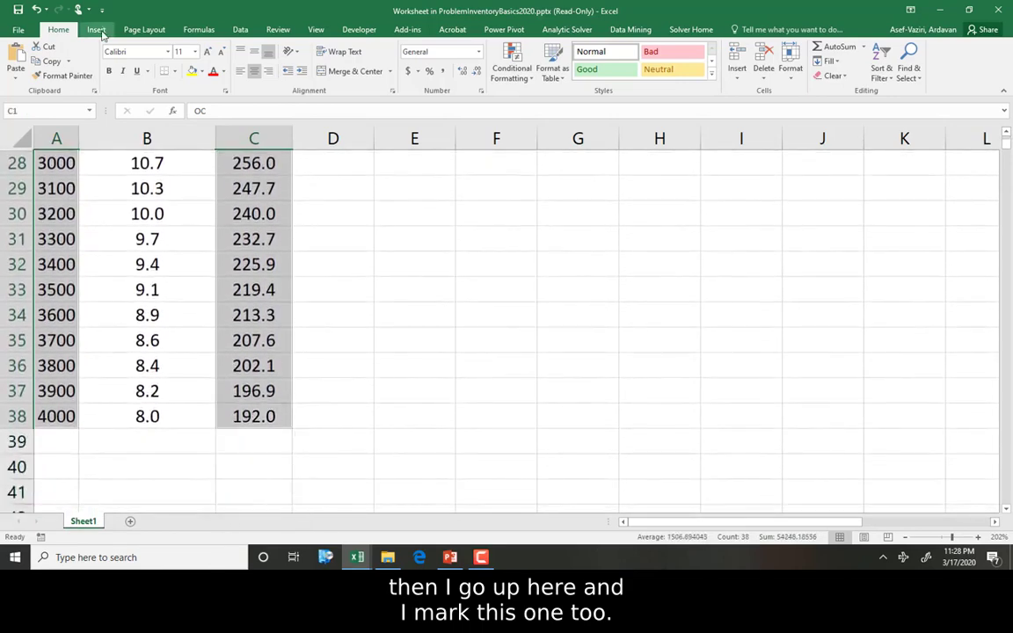
{"action": "left_click", "coordinate": [98, 31]}
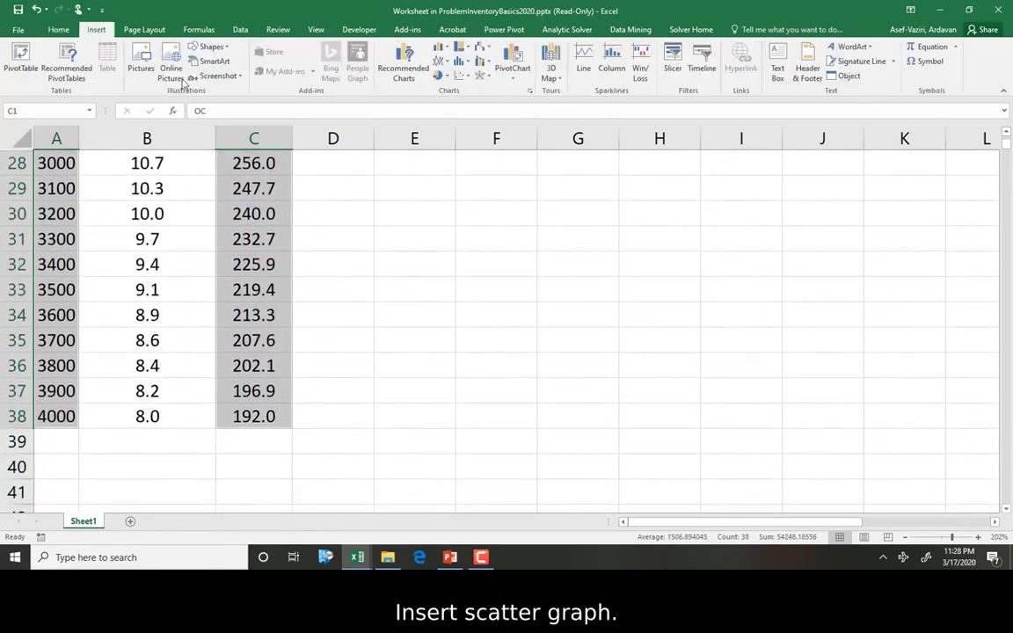
{"action": "left_click", "coordinate": [465, 77]}
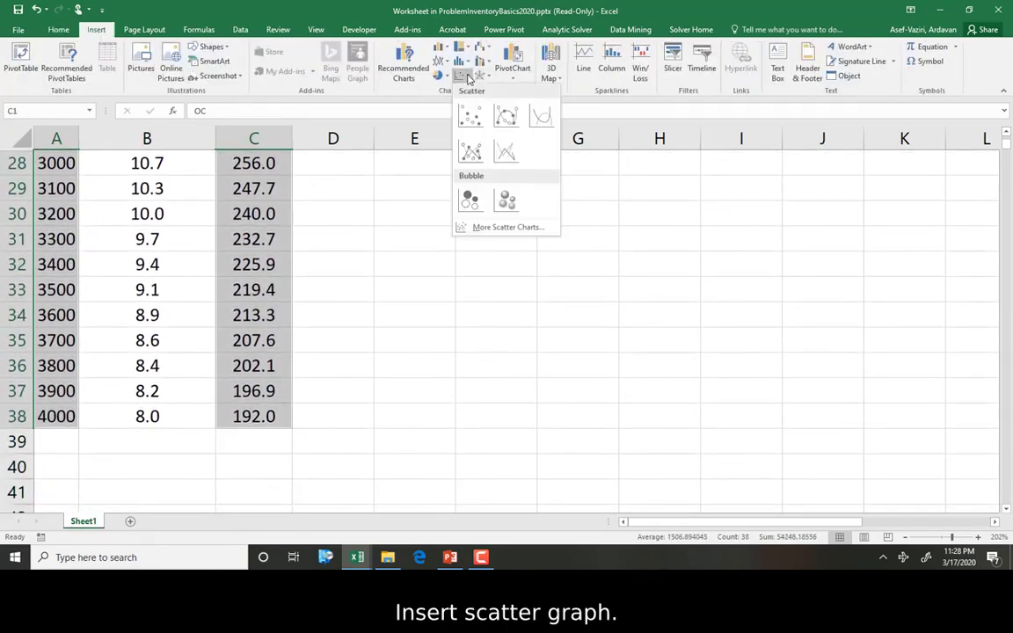
{"action": "left_click", "coordinate": [471, 153]}
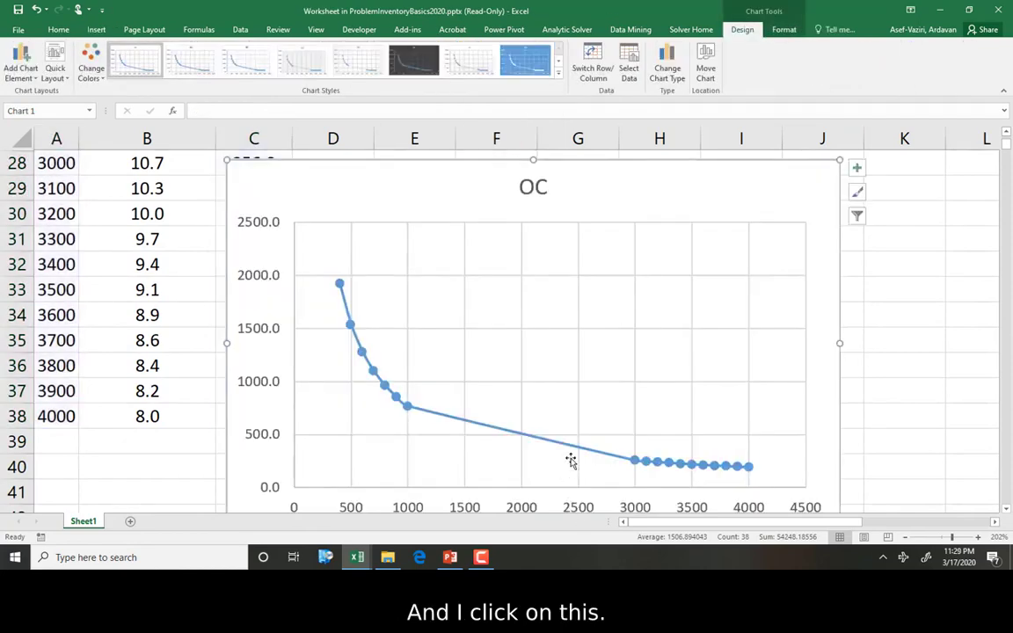
{"action": "left_click_drag", "start_coordinate": [740, 165], "coordinate": [796, 162]}
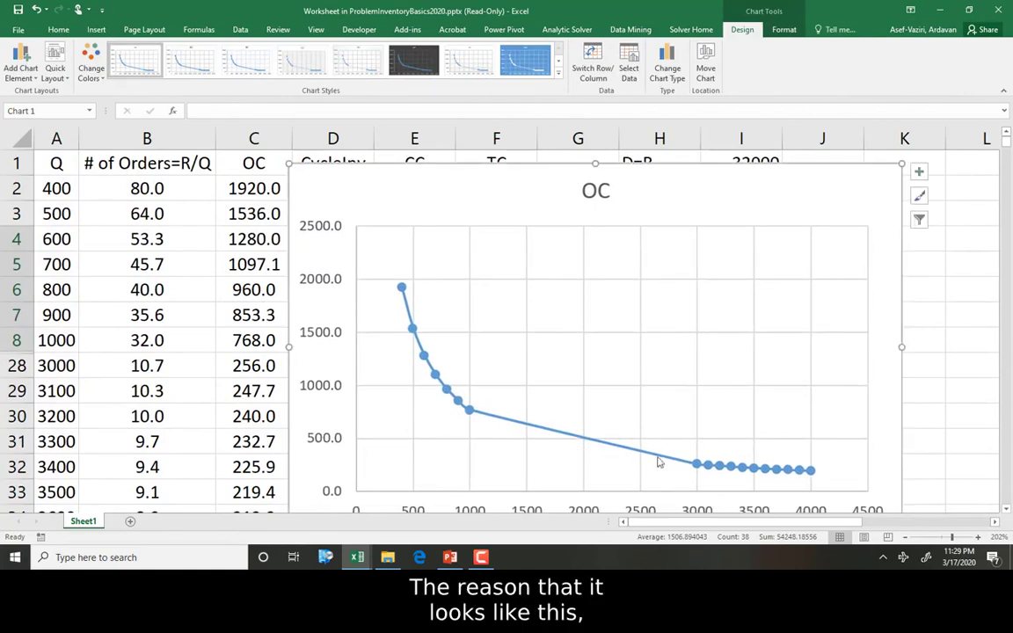
- Examine where rows are hidden between the order quantities 1000 and 3000, from row 8 to row 28
{"action": "left_click", "coordinate": [60, 317]}
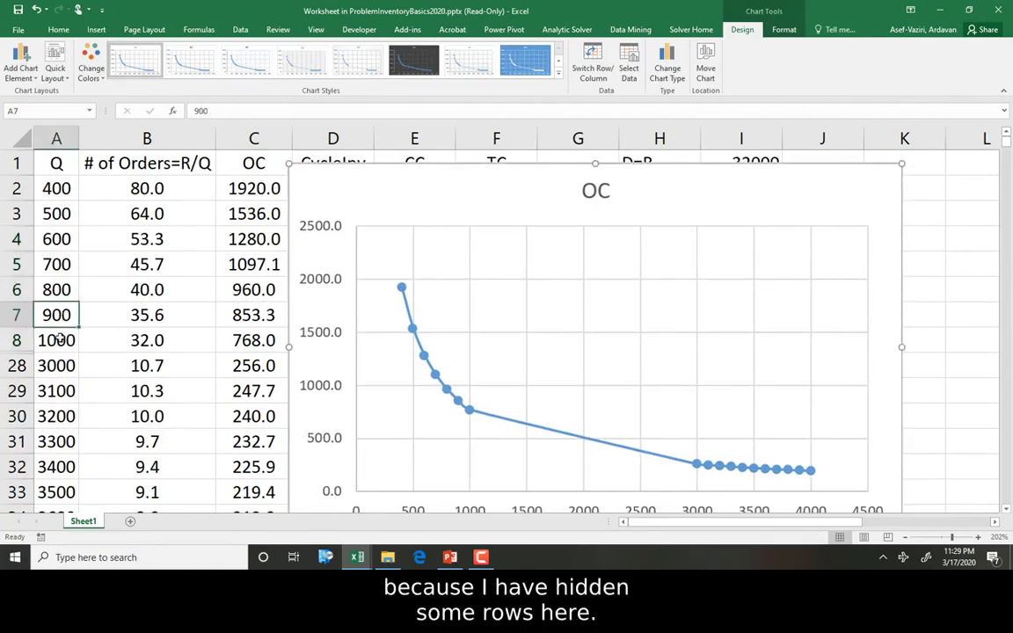
{"action": "left_click", "coordinate": [57, 340]}
{"action": "left_click", "coordinate": [58, 357]}
{"action": "left_click", "coordinate": [49, 350]}
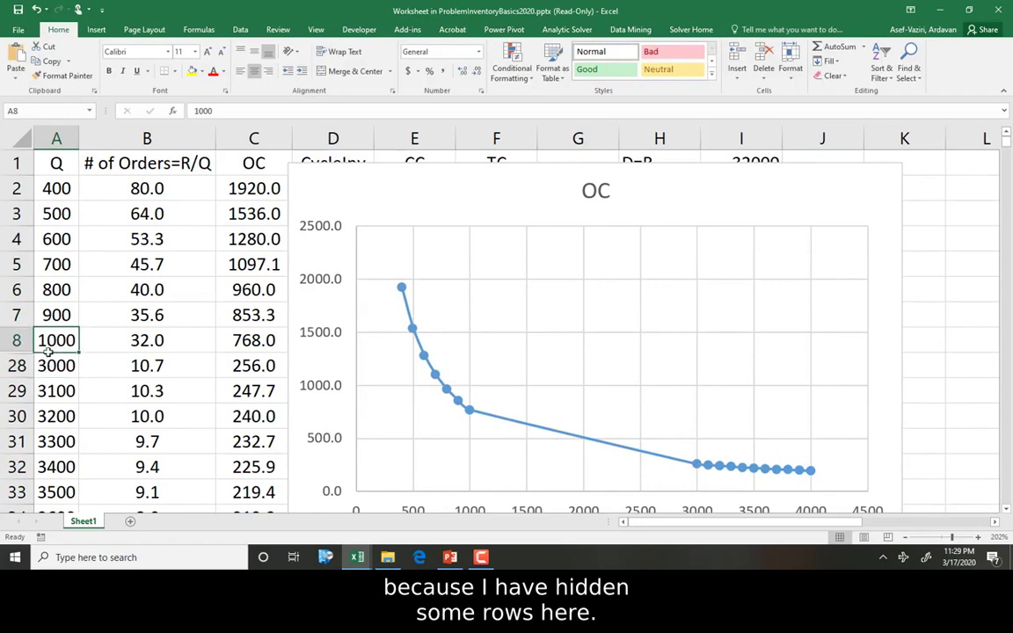
{"action": "key", "text": "Down"}
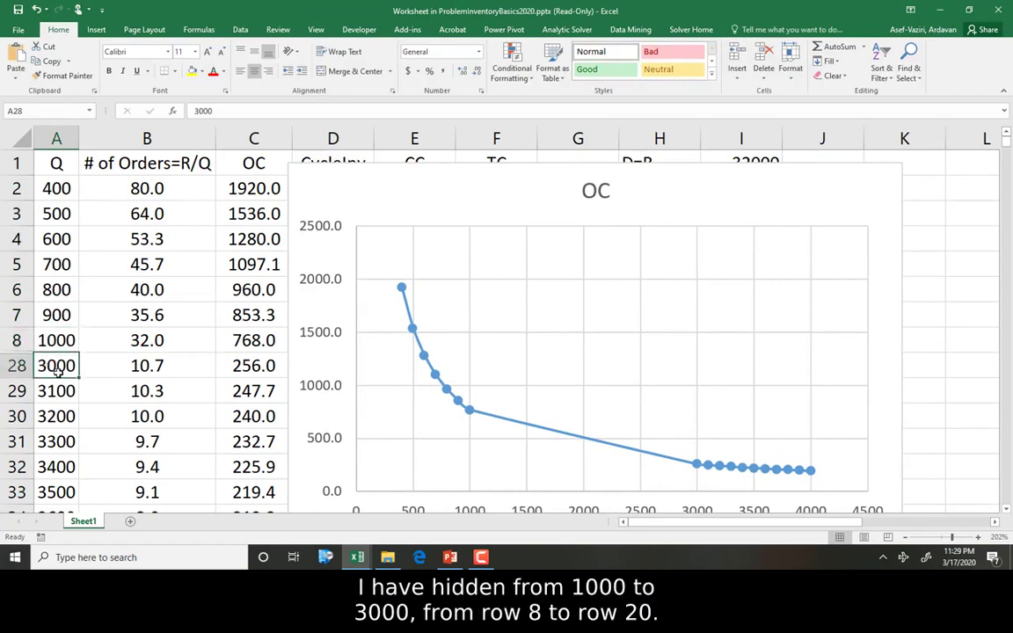
{"action": "left_click", "coordinate": [19, 340]}
{"action": "left_click", "coordinate": [17, 366]}
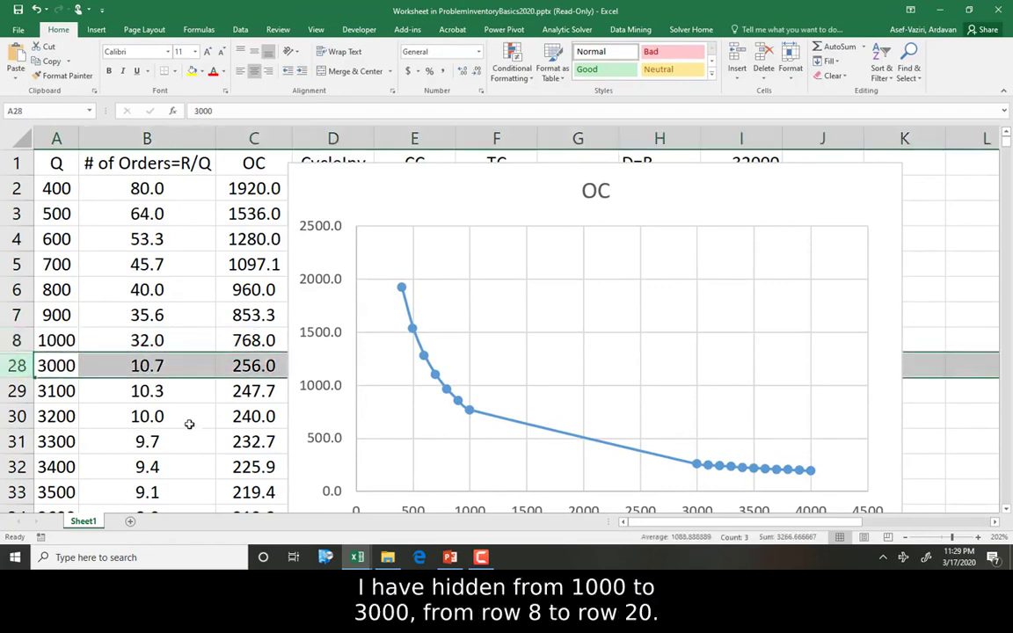
- Set the ordering cost chart to show data in hidden rows and columns, and shift the chart slightly over the sheet
{"action": "left_click_drag", "start_coordinate": [410, 172], "coordinate": [388, 167]}
{"action": "left_click", "coordinate": [401, 352]}
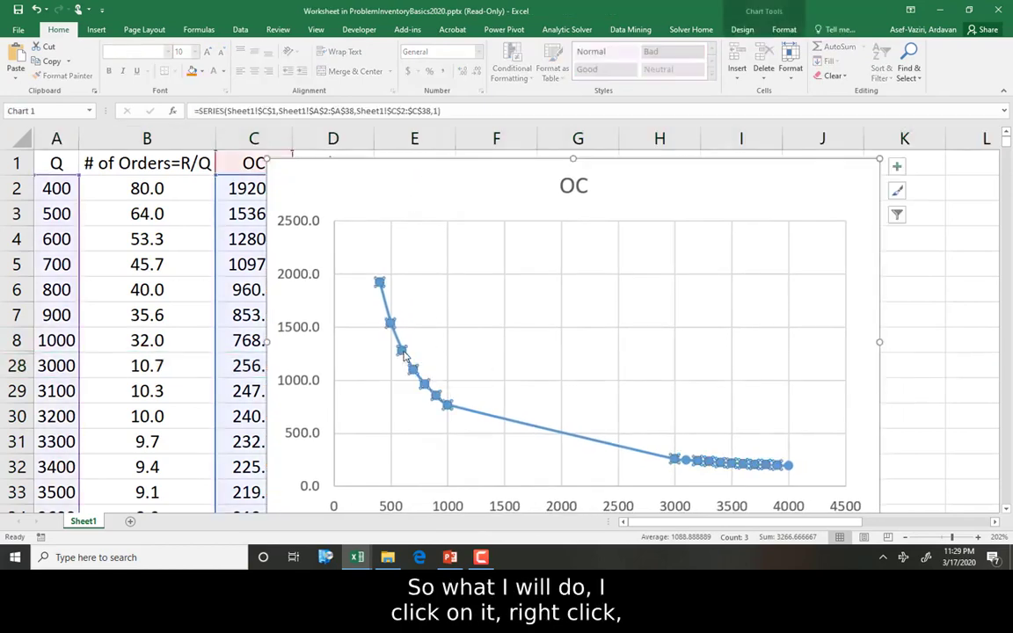
{"action": "right_click", "coordinate": [402, 350]}
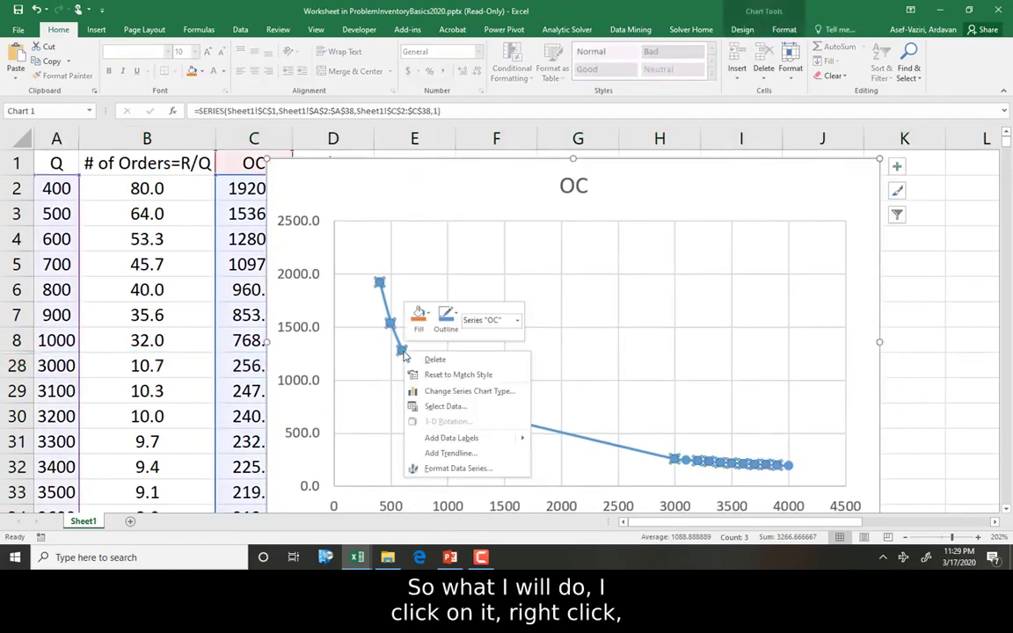
{"action": "left_click", "coordinate": [446, 406]}
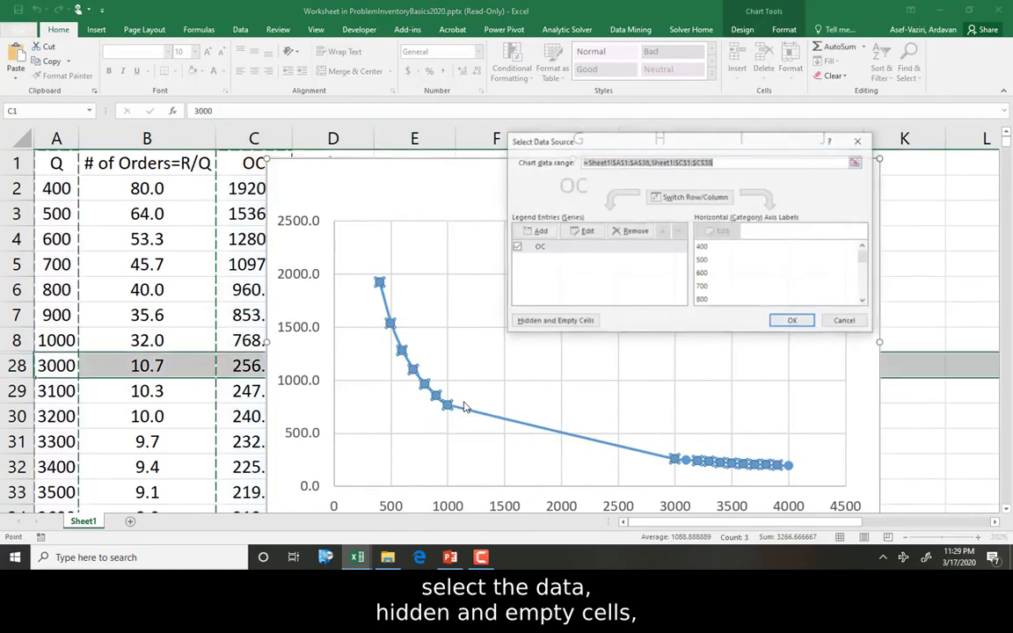
{"action": "left_click", "coordinate": [582, 322]}
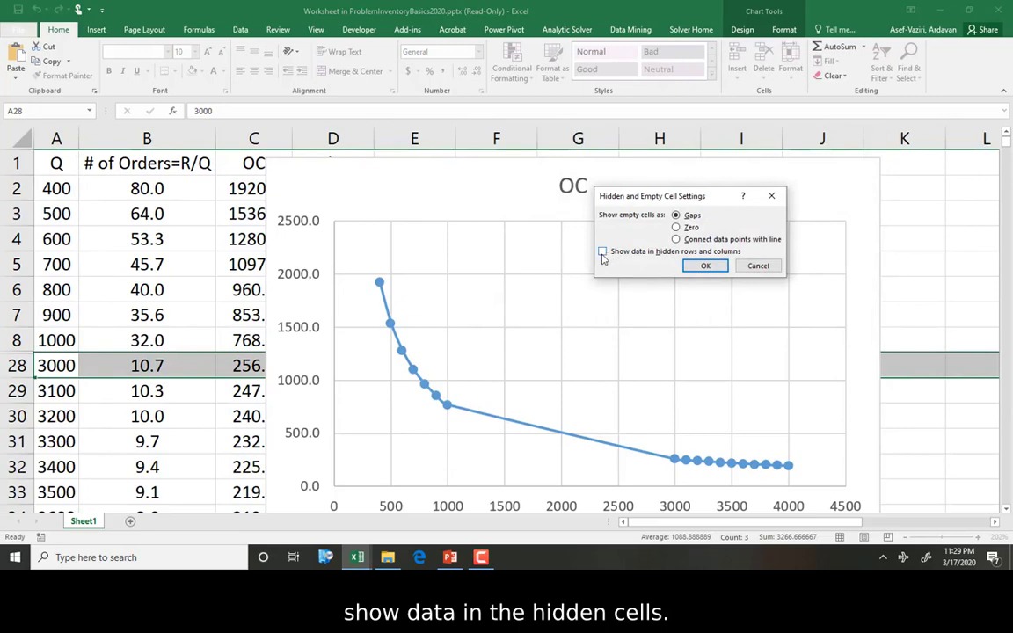
{"action": "left_click", "coordinate": [603, 252]}
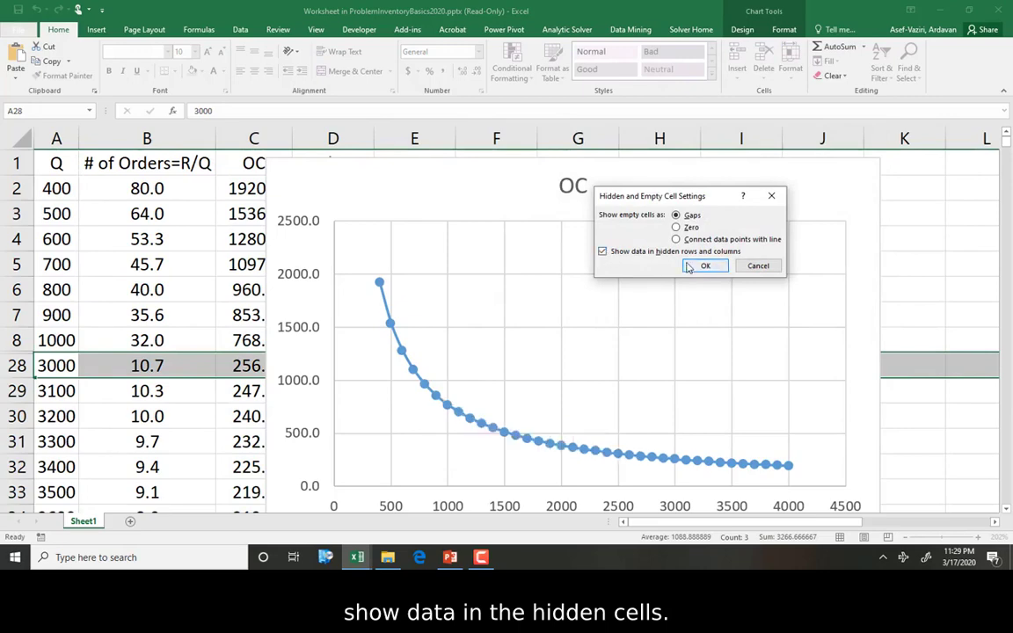
{"action": "left_click", "coordinate": [705, 265]}
{"action": "left_click", "coordinate": [802, 322]}
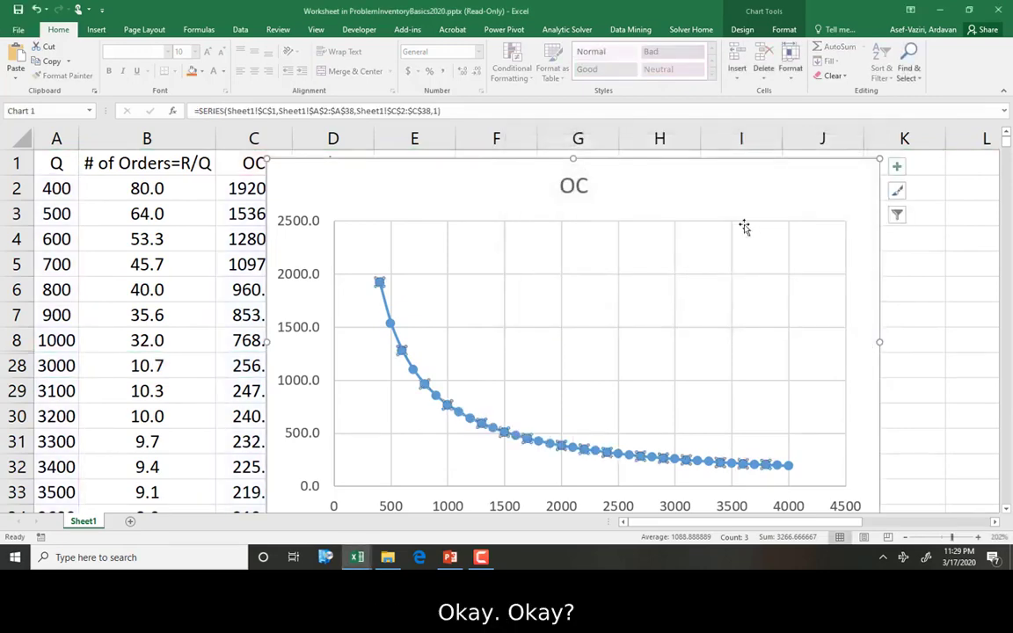
{"action": "left_click_drag", "start_coordinate": [662, 160], "coordinate": [653, 163]}
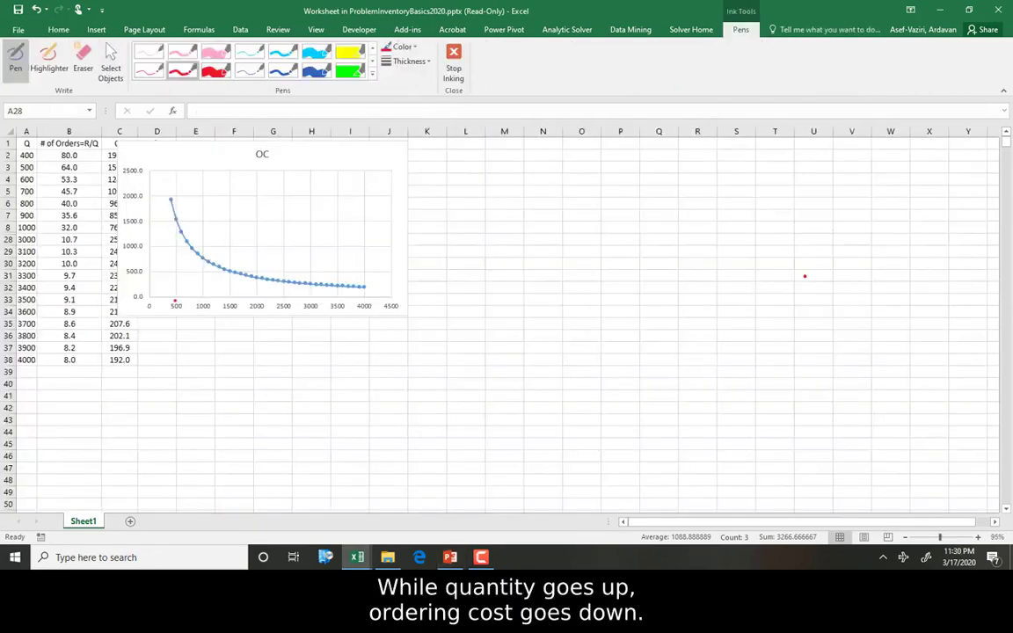
- Annotate the ordering cost chart in red ink with a rightward arrow along the quantity axis and strokes indicating falling cost beside the vertical axis
{"action": "mouse_move", "coordinate": [174, 301]}
{"action": "left_mouse_down"}
{"action": "mouse_move", "coordinate": [345, 303]}
{"action": "mouse_move", "coordinate": [318, 311]}
{"action": "left_mouse_up"}
{"action": "left_click_drag", "start_coordinate": [107, 238], "coordinate": [185, 235]}
{"action": "left_click_drag", "start_coordinate": [185, 232], "coordinate": [194, 235]}
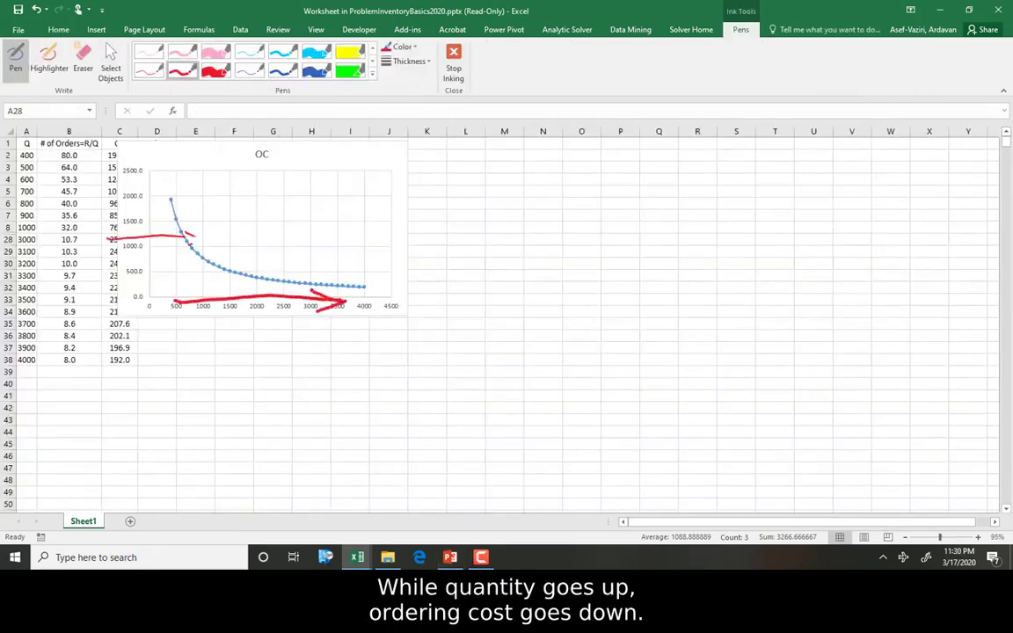
{"action": "left_click_drag", "start_coordinate": [159, 302], "coordinate": [167, 166]}
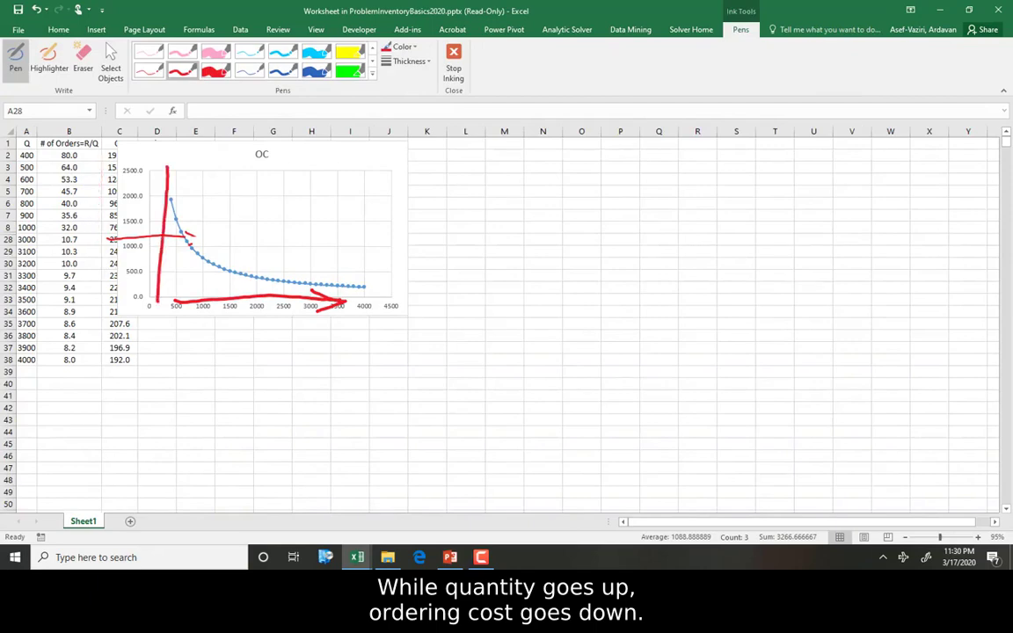
{"action": "left_click_drag", "start_coordinate": [124, 246], "coordinate": [145, 283]}
{"action": "left_click_drag", "start_coordinate": [163, 243], "coordinate": [137, 286]}
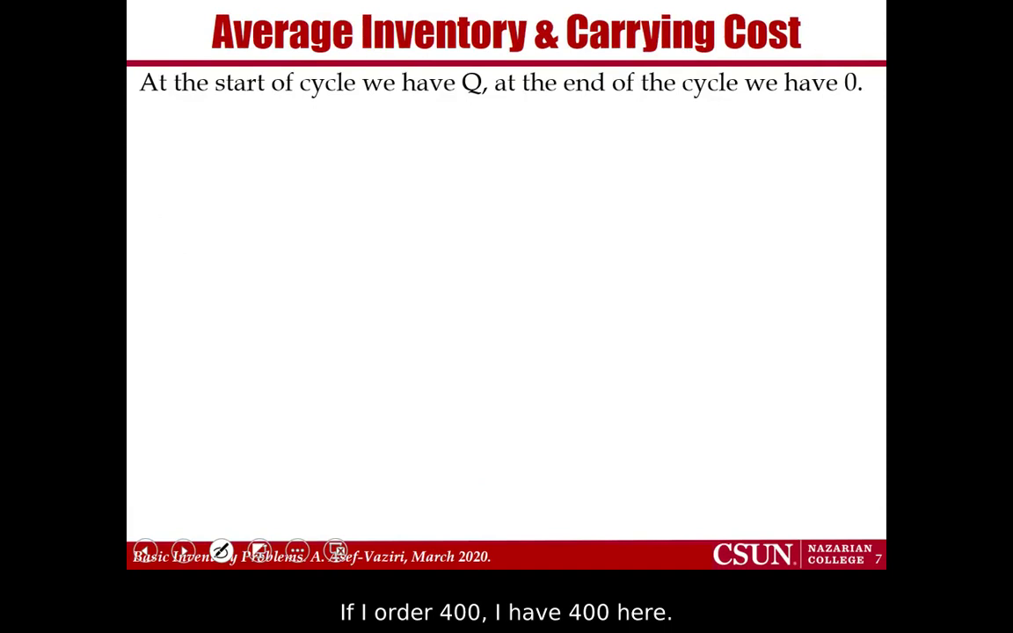
- On the Average Inventory & Carrying Cost slide, draw a red inventory cycle triangle labelled 400 at its vertical side and 0 at its end
{"action": "left_click_drag", "start_coordinate": [224, 150], "coordinate": [212, 332]}
{"action": "mouse_move", "coordinate": [159, 208]}
{"action": "left_mouse_down"}
{"action": "mouse_move", "coordinate": [162, 249]}
{"action": "mouse_move", "coordinate": [184, 215]}
{"action": "left_mouse_up"}
{"action": "left_click_drag", "start_coordinate": [195, 223], "coordinate": [197, 224]}
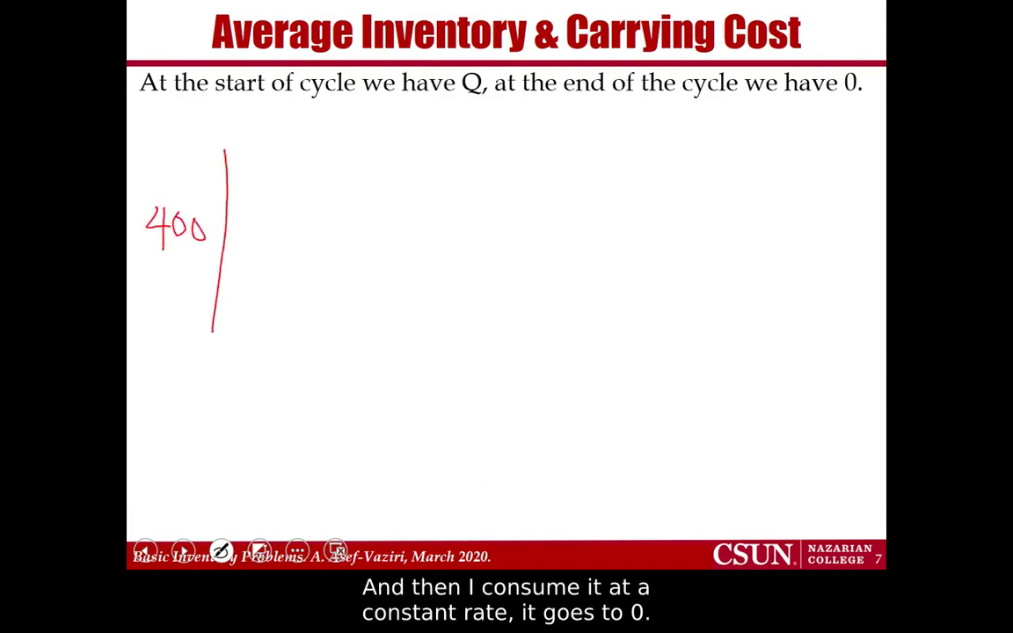
{"action": "left_click_drag", "start_coordinate": [203, 325], "coordinate": [426, 331]}
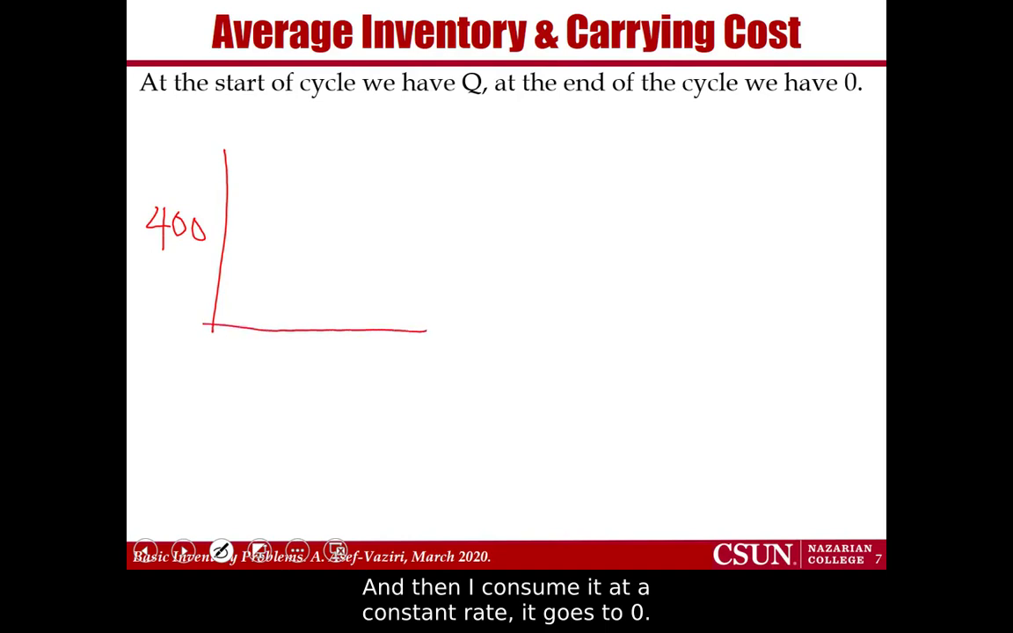
{"action": "mouse_move", "coordinate": [224, 149]}
{"action": "left_mouse_down"}
{"action": "mouse_move", "coordinate": [431, 332]}
{"action": "mouse_move", "coordinate": [428, 354]}
{"action": "left_mouse_up"}
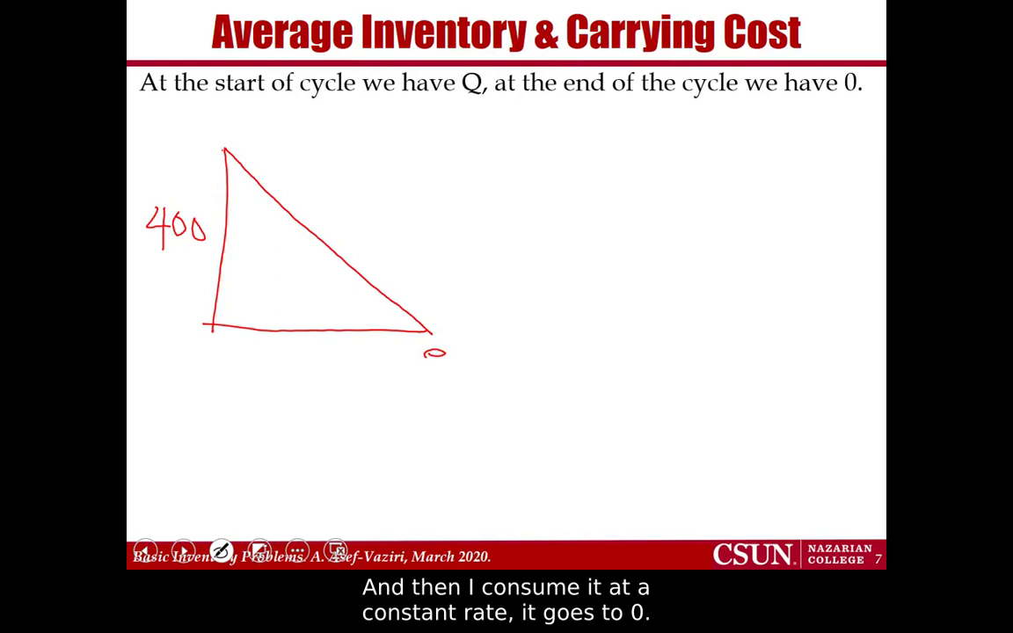
- Draw two more inventory cycle triangles along the baseline, each rising vertically to the 400 level and sloping down to zero
{"action": "left_click_drag", "start_coordinate": [438, 139], "coordinate": [434, 332]}
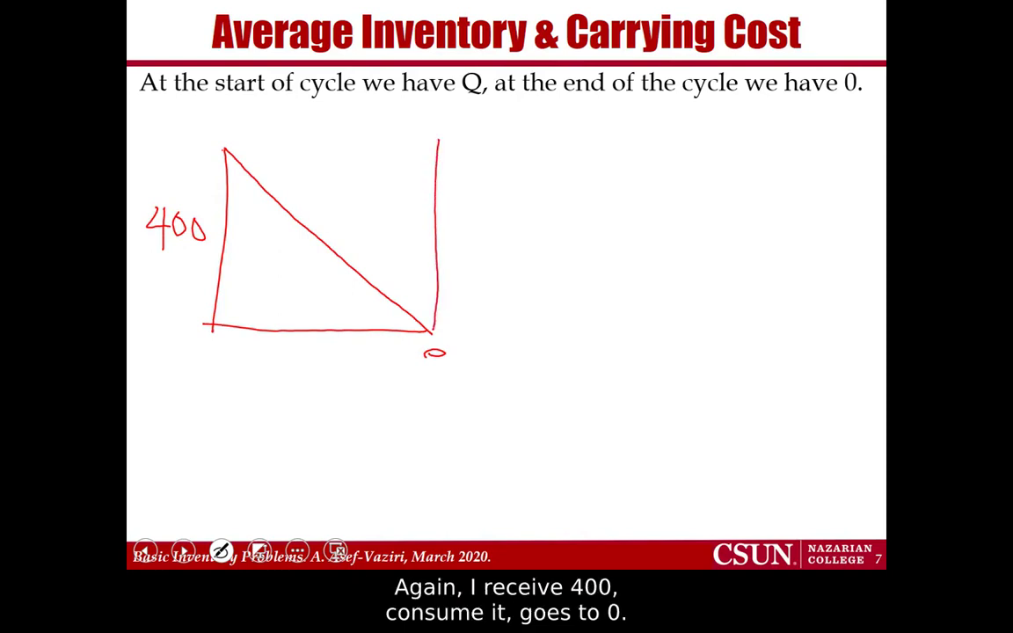
{"action": "left_click_drag", "start_coordinate": [446, 151], "coordinate": [631, 321]}
{"action": "left_click_drag", "start_coordinate": [431, 336], "coordinate": [679, 338]}
{"action": "left_click_drag", "start_coordinate": [629, 320], "coordinate": [652, 337]}
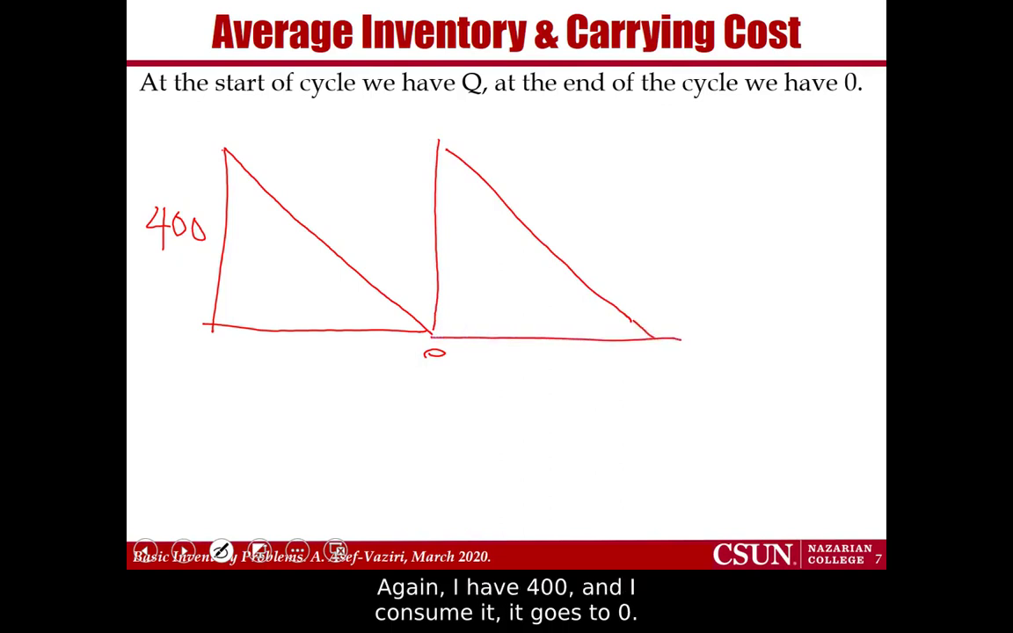
{"action": "right_click", "coordinate": [651, 336]}
{"action": "key", "text": "Escape"}
{"action": "mouse_move", "coordinate": [648, 150]}
{"action": "left_mouse_down"}
{"action": "mouse_move", "coordinate": [738, 244]}
{"action": "mouse_move", "coordinate": [844, 332]}
{"action": "left_mouse_up"}
{"action": "left_click_drag", "start_coordinate": [652, 339], "coordinate": [864, 329]}
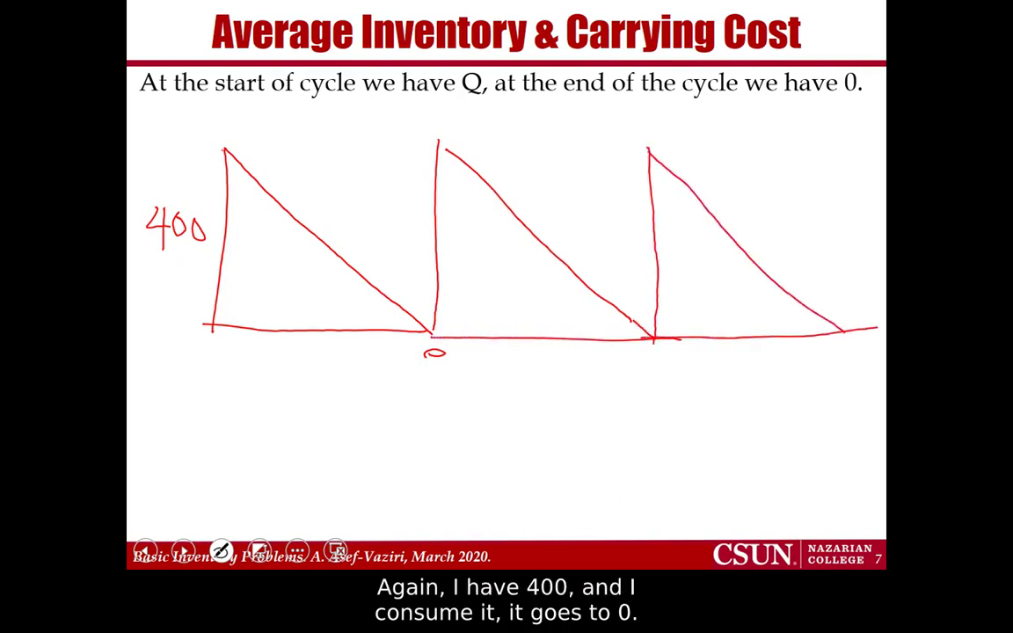